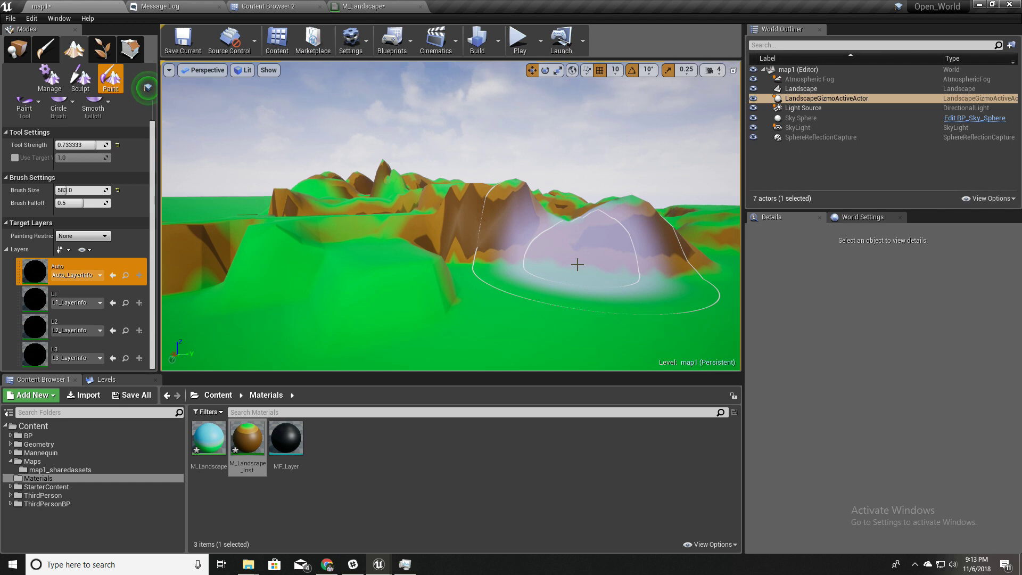
# Step: Examine how the Auto layer colours the flat ground, slopes and peaks of the existing landscape from several viewpoints
pyautogui.moveTo(614, 323)
pyautogui.mouseDown(button='right')
pyautogui.moveTo(737, 311)
pyautogui.moveTo(613, 322)
pyautogui.moveTo(649, 326)
pyautogui.moveTo(618, 319)
pyautogui.moveTo(612, 332)
pyautogui.mouseUp(button='right')
pyautogui.press('w')
pyautogui.press('w')
pyautogui.press('d')
pyautogui.press('a')
pyautogui.press('w')
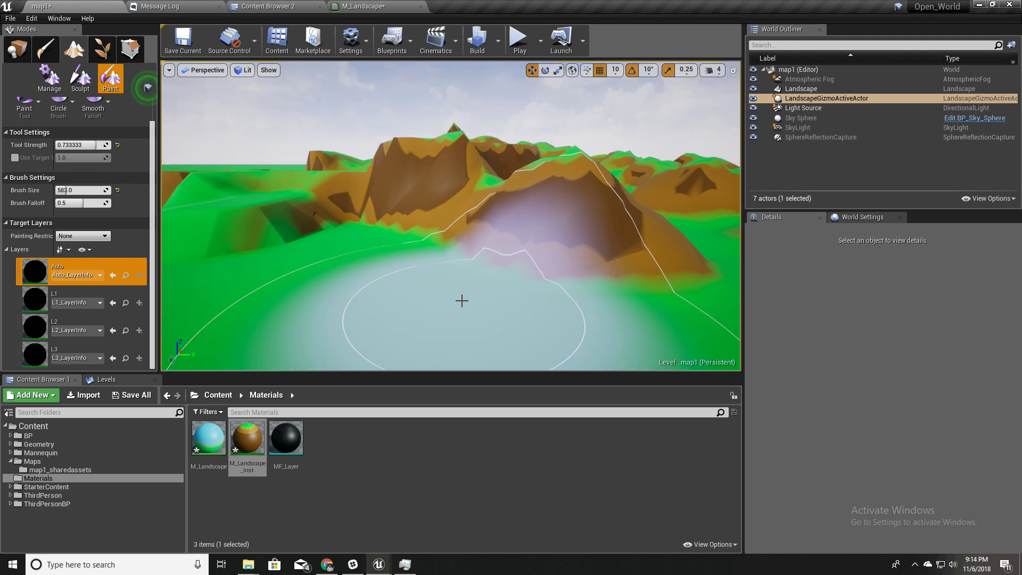
pyautogui.moveTo(432, 277)
pyautogui.mouseDown(button='right')
pyautogui.moveTo(485, 285)
pyautogui.moveTo(432, 279)
pyautogui.moveTo(447, 277)
pyautogui.moveTo(453, 254)
pyautogui.mouseUp(button='right')
pyautogui.press('a')
pyautogui.press('a')
pyautogui.moveTo(276, 264); pyautogui.dragTo(463, 282, button='right')
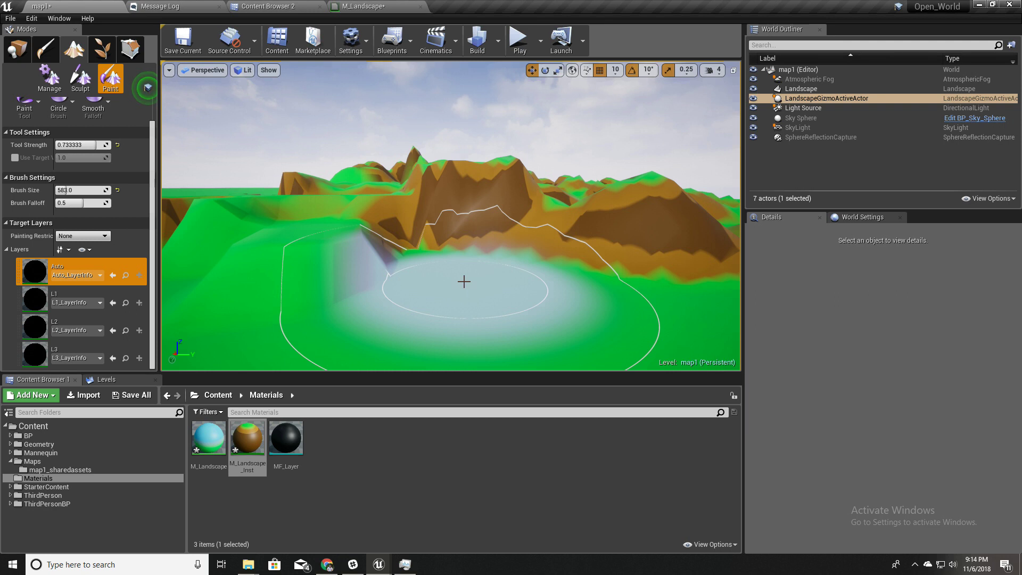
pyautogui.moveTo(464, 282)
pyautogui.mouseDown(button='right')
pyautogui.moveTo(442, 311)
pyautogui.moveTo(247, 272)
pyautogui.mouseUp(button='right')
pyautogui.press('w')
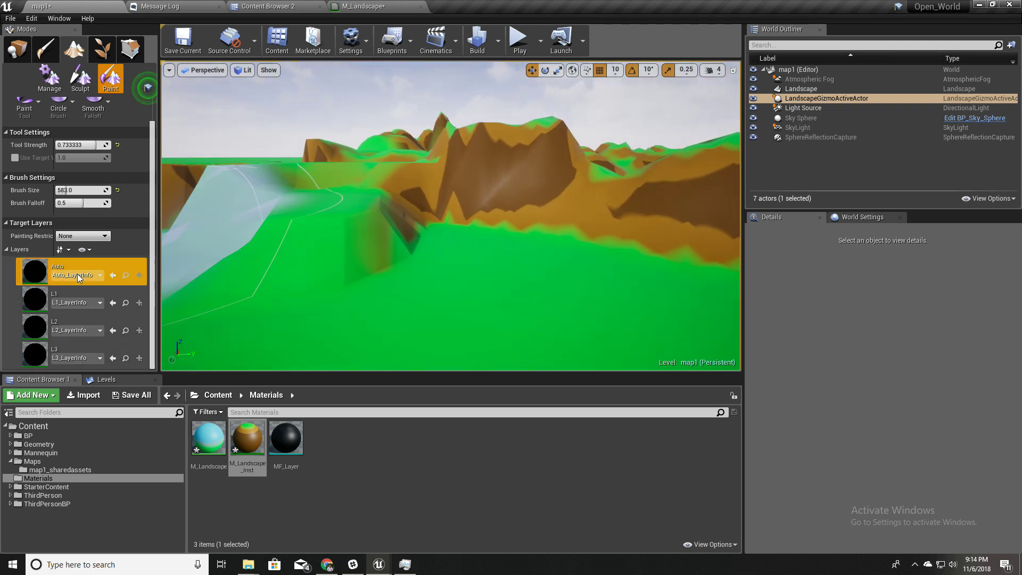
# Step: Switch the landscape mode to Sculpt and raise a steep hill on the flat ground
pyautogui.click(80, 77)
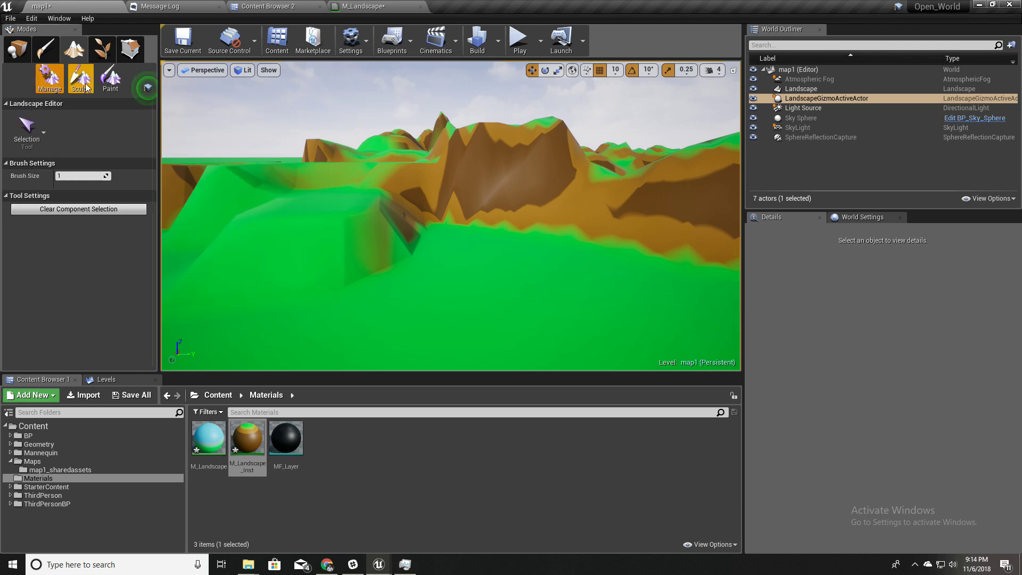
pyautogui.click(30, 135)
pyautogui.moveTo(503, 250); pyautogui.dragTo(482, 241, button='right')
pyautogui.press('d')
pyautogui.moveTo(353, 212); pyautogui.dragTo(368, 205)
pyautogui.moveTo(367, 206)
pyautogui.mouseDown(button='right')
pyautogui.moveTo(357, 234)
pyautogui.moveTo(367, 219)
pyautogui.mouseUp(button='right')
pyautogui.press('s')
pyautogui.moveTo(384, 197)
pyautogui.mouseDown()
pyautogui.moveTo(464, 169)
pyautogui.moveTo(527, 234)
pyautogui.mouseUp()
# Step: Sculpt more raised terrain beside the new hill to form a group of hills
pyautogui.moveTo(527, 234)
pyautogui.mouseDown(button='right')
pyautogui.moveTo(517, 240)
pyautogui.moveTo(548, 186)
pyautogui.moveTo(518, 149)
pyautogui.mouseUp(button='right')
pyautogui.press('s')
pyautogui.press('a')
pyautogui.moveTo(327, 149); pyautogui.dragTo(373, 171, button='right')
pyautogui.press('a')
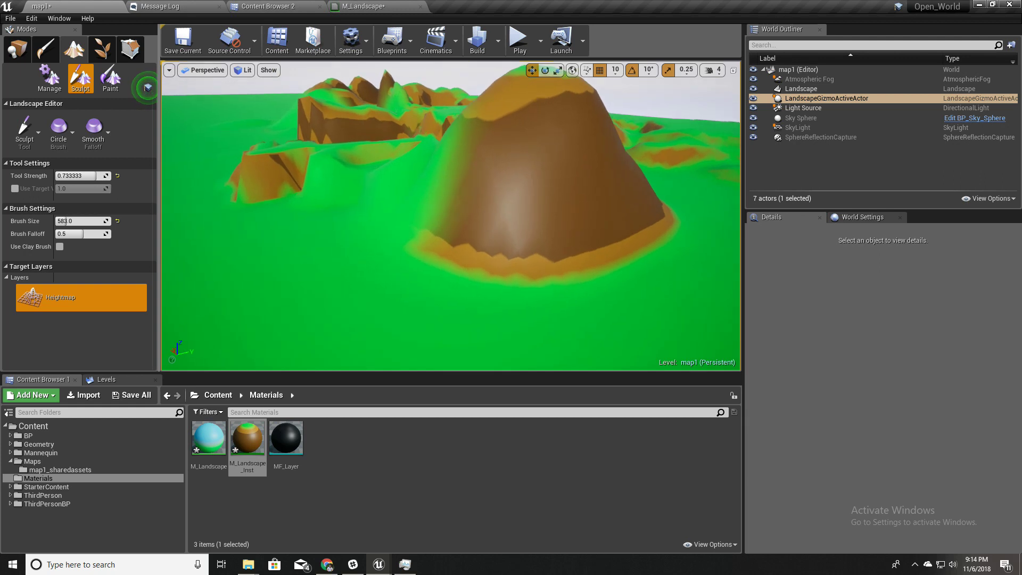
pyautogui.moveTo(308, 186); pyautogui.dragTo(282, 183, button='right')
pyautogui.moveTo(405, 181); pyautogui.dragTo(474, 166)
pyautogui.moveTo(475, 167)
pyautogui.mouseDown(button='right')
pyautogui.moveTo(529, 149)
pyautogui.moveTo(470, 154)
pyautogui.mouseUp(button='right')
pyautogui.press('d')
pyautogui.press('w')
pyautogui.moveTo(320, 216); pyautogui.dragTo(479, 216, button='right')
pyautogui.moveTo(320, 219); pyautogui.dragTo(660, 229)
# Step: Examine the automatic layer colouring on the tops, slopes and bases of the sculpted hills from different sides
pyautogui.moveTo(660, 229); pyautogui.dragTo(684, 268, button='right')
pyautogui.press('s')
pyautogui.moveTo(463, 194); pyautogui.dragTo(457, 199, button='right')
pyautogui.press('w')
pyautogui.moveTo(395, 185); pyautogui.dragTo(426, 175, button='right')
pyautogui.moveTo(433, 227)
pyautogui.mouseDown(button='right')
pyautogui.moveTo(397, 232)
pyautogui.moveTo(469, 227)
pyautogui.moveTo(407, 227)
pyautogui.mouseUp(button='right')
pyautogui.press('s')
pyautogui.press('s')
pyautogui.press('w')
pyautogui.press('s')
pyautogui.moveTo(552, 197)
pyautogui.mouseDown(button='right')
pyautogui.moveTo(506, 213)
pyautogui.moveTo(544, 207)
pyautogui.moveTo(553, 219)
pyautogui.moveTo(564, 215)
pyautogui.moveTo(514, 209)
pyautogui.moveTo(514, 184)
pyautogui.moveTo(406, 178)
pyautogui.mouseUp(button='right')
pyautogui.press('w')
pyautogui.press('s')
pyautogui.press('d')
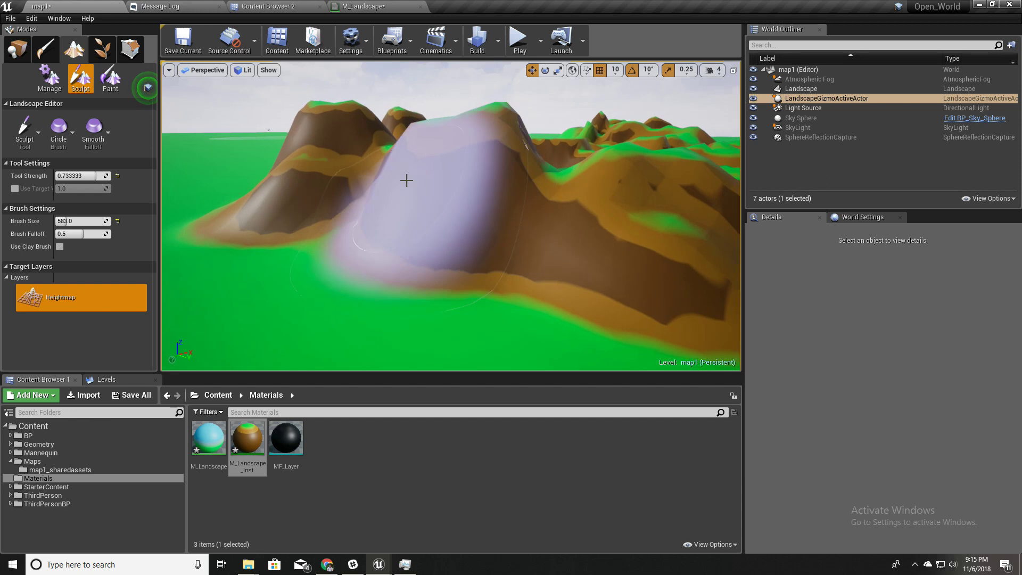
# Step: Paint layer L2 over the steep faces of the sculpted hills, reducing the brush size to 383
pyautogui.click(108, 88)
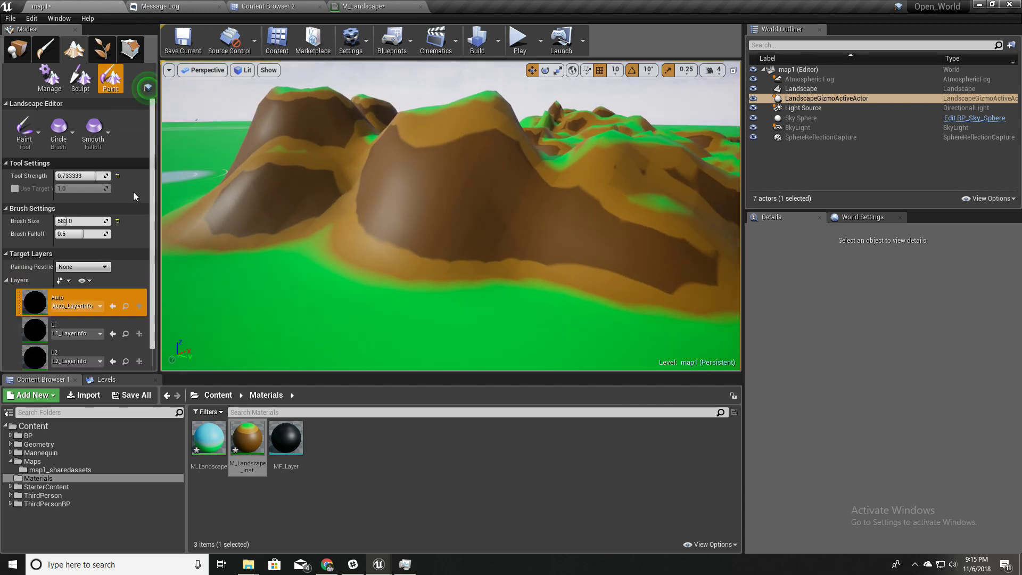
pyautogui.moveTo(426, 178); pyautogui.dragTo(392, 177, button='right')
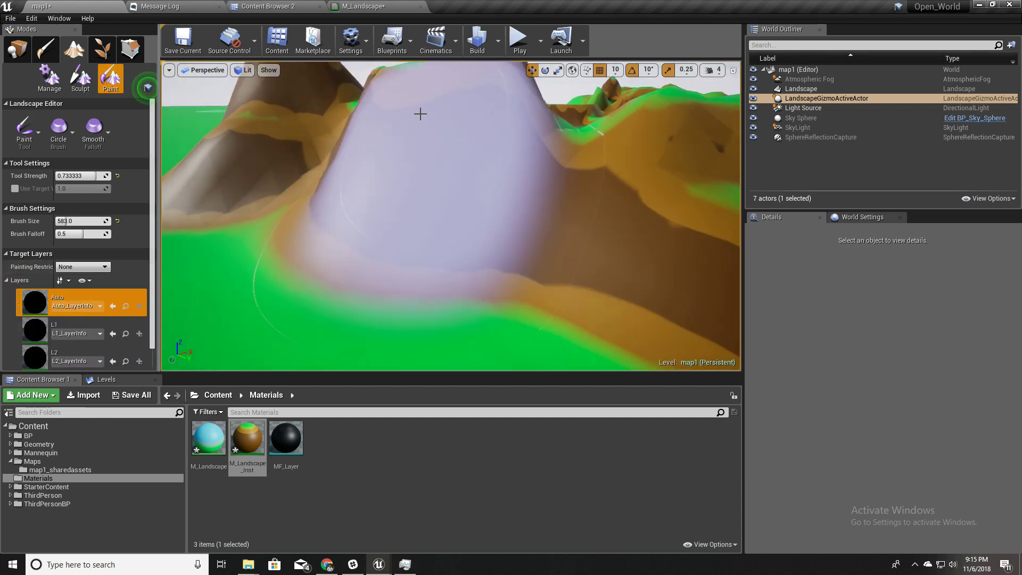
pyautogui.moveTo(413, 133)
pyautogui.mouseDown(button='right')
pyautogui.moveTo(392, 122)
pyautogui.moveTo(376, 132)
pyautogui.mouseUp(button='right')
pyautogui.press('w')
pyautogui.moveTo(368, 244); pyautogui.dragTo(383, 260, button='right')
pyautogui.press('w')
pyautogui.scroll(-1, 86, 330)
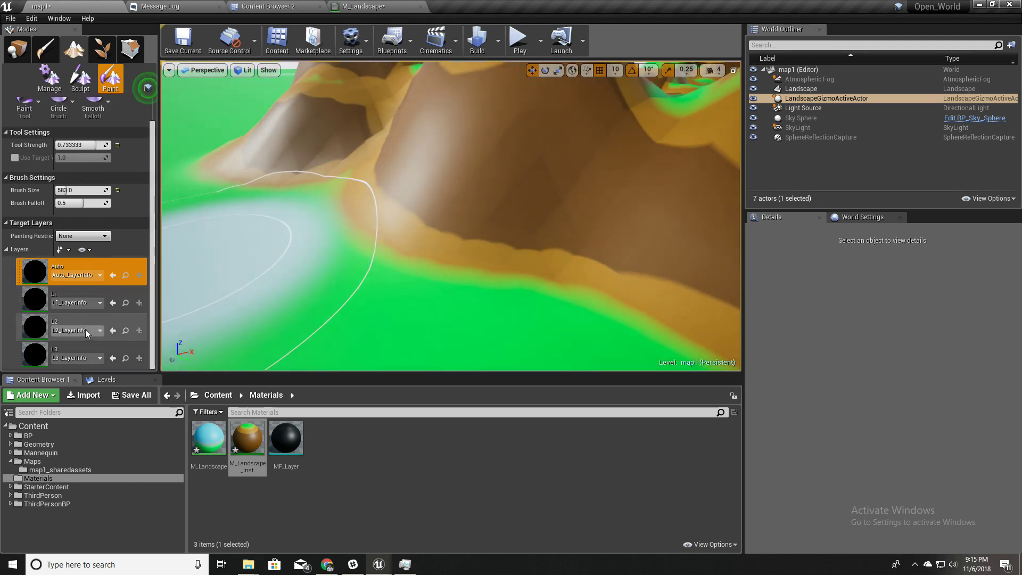
pyautogui.click(76, 319)
pyautogui.moveTo(176, 293); pyautogui.dragTo(176, 277, button='right')
pyautogui.moveTo(377, 246); pyautogui.dragTo(376, 247, button='right')
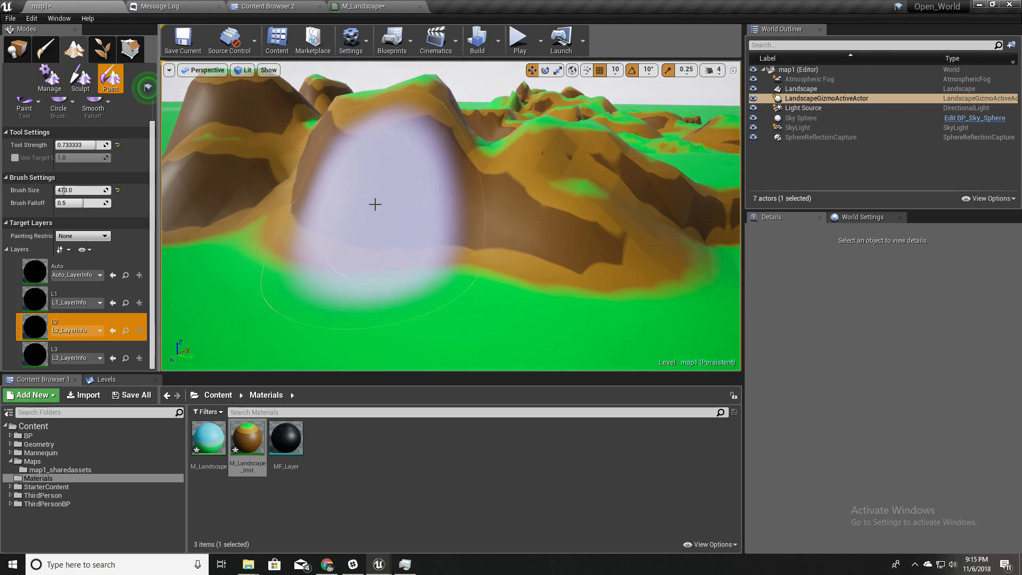
pyautogui.moveTo(326, 263); pyautogui.dragTo(293, 262, button='right')
pyautogui.press('[')
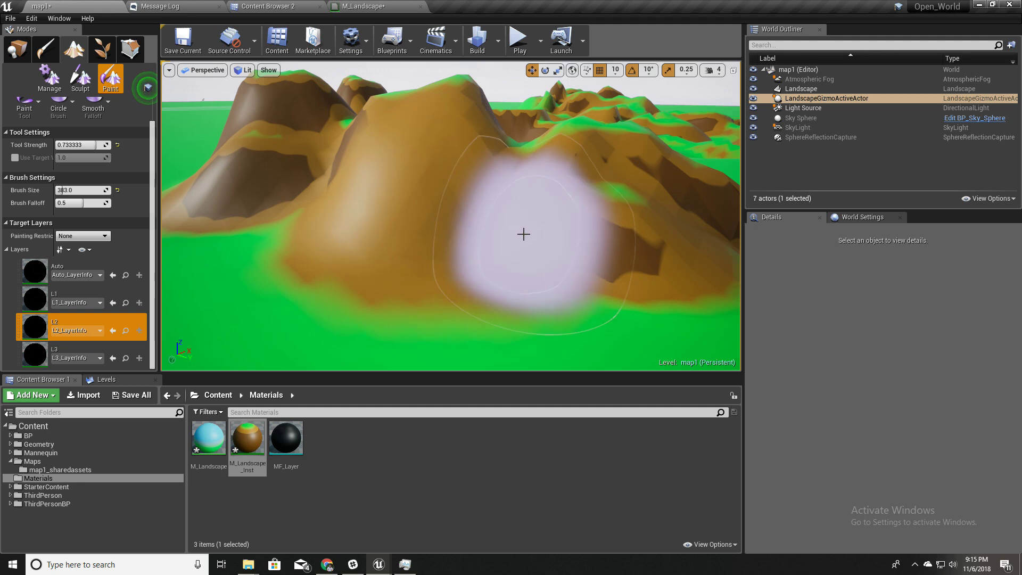
# Step: Paint layer L1 across the front faces of the sculpted hills
pyautogui.click(73, 292)
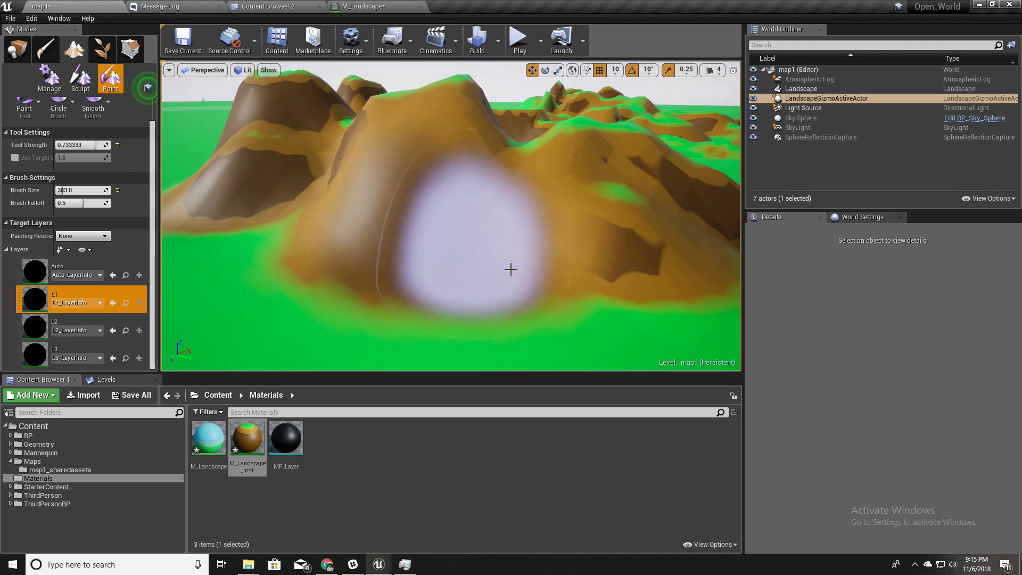
pyautogui.moveTo(511, 270); pyautogui.dragTo(366, 210)
pyautogui.moveTo(365, 210); pyautogui.dragTo(343, 248, button='right')
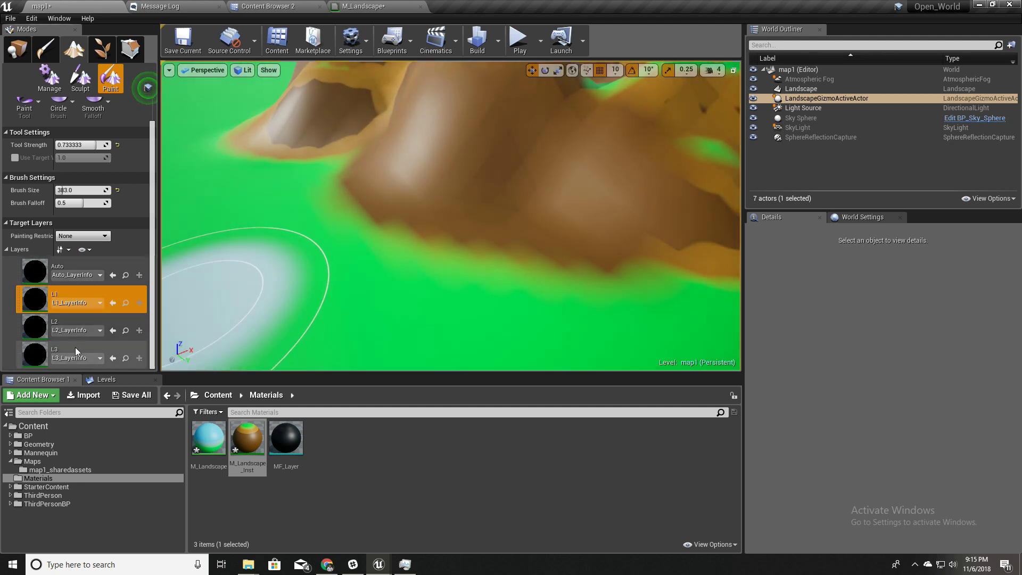
# Step: Paint layer L3 over the sculpted hills and the neighbouring slopes
pyautogui.click(75, 347)
pyautogui.scroll(-5, 438, 230)
pyautogui.moveTo(442, 200)
pyautogui.mouseDown()
pyautogui.moveTo(554, 237)
pyautogui.moveTo(276, 242)
pyautogui.moveTo(495, 274)
pyautogui.mouseUp()
pyautogui.moveTo(495, 273)
pyautogui.mouseDown(button='right')
pyautogui.moveTo(568, 266)
pyautogui.moveTo(519, 269)
pyautogui.moveTo(577, 317)
pyautogui.moveTo(477, 211)
pyautogui.moveTo(508, 240)
pyautogui.moveTo(573, 205)
pyautogui.mouseUp(button='right')
pyautogui.press('w')
pyautogui.press('a')
pyautogui.press('e')
pyautogui.press('e')
pyautogui.moveTo(484, 244); pyautogui.dragTo(287, 229, button='right')
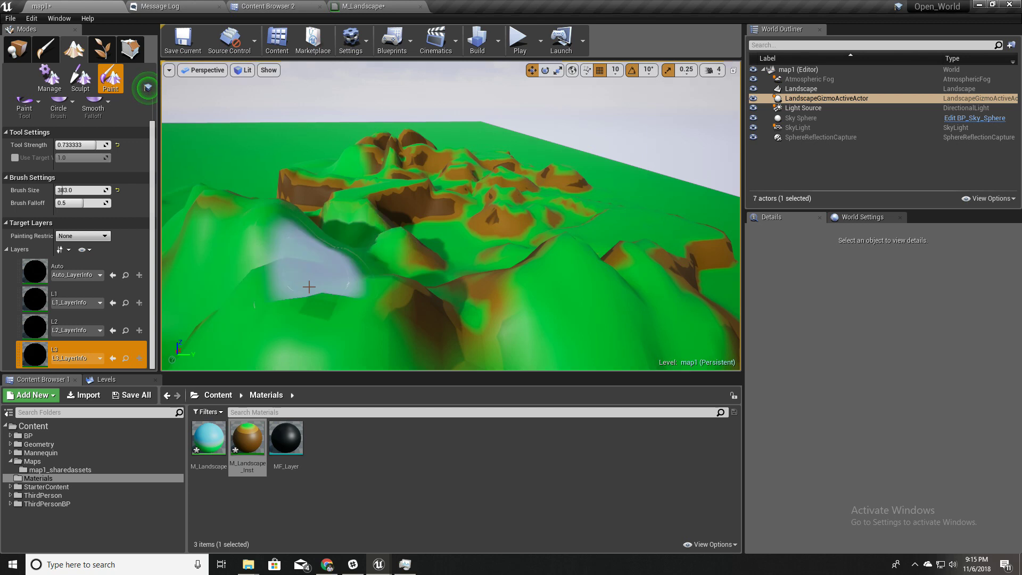
pyautogui.moveTo(229, 240); pyautogui.dragTo(246, 195, button='right')
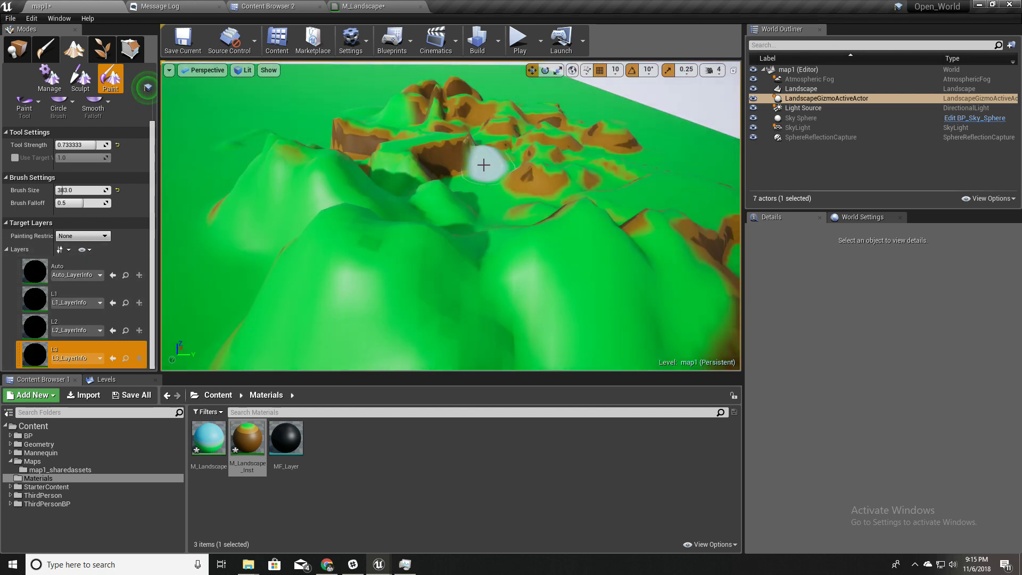
pyautogui.moveTo(520, 257); pyautogui.dragTo(203, 298, button='right')
# Step: Enlarge the brush size to 828 and paint the Auto layer back over the sculpted hills
pyautogui.click(75, 272)
pyautogui.moveTo(491, 273); pyautogui.dragTo(525, 266, button='right')
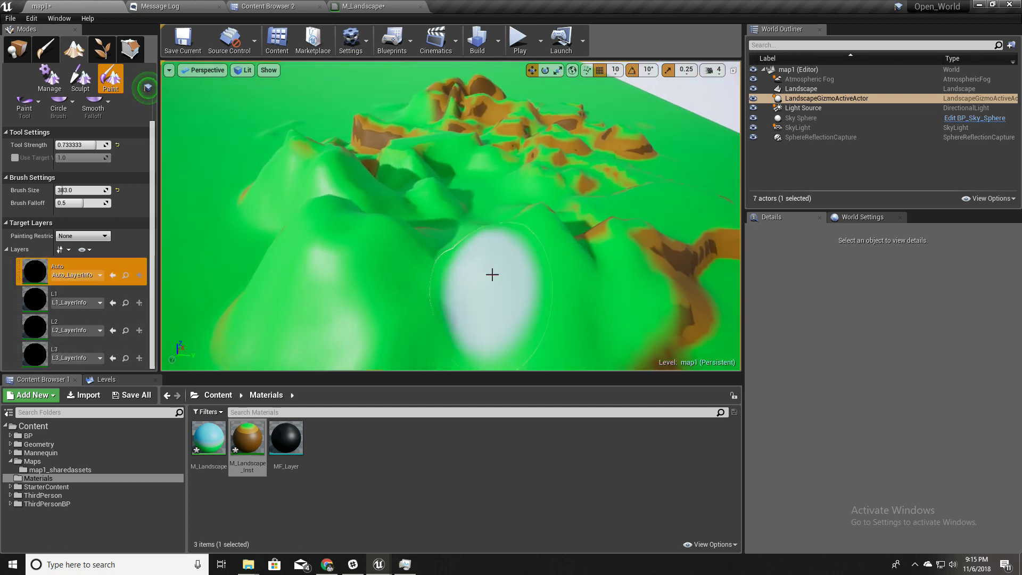
pyautogui.press(']')
pyautogui.press(']')
pyautogui.press(']')
pyautogui.press(']')
pyautogui.press(']')
pyautogui.press(']')
pyautogui.press(']')
pyautogui.press(']')
pyautogui.press(']')
pyautogui.press(']')
pyautogui.press(']')
pyautogui.moveTo(353, 141)
pyautogui.mouseDown()
pyautogui.moveTo(604, 249)
pyautogui.moveTo(568, 220)
pyautogui.mouseUp()
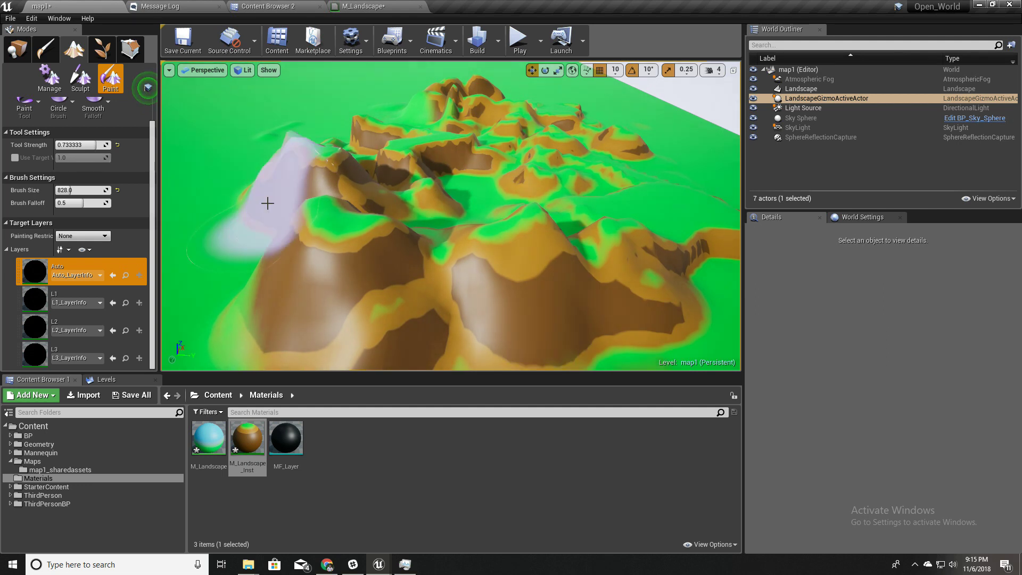
pyautogui.moveTo(543, 193); pyautogui.dragTo(522, 197, button='right')
pyautogui.scroll(-3, 521, 224)
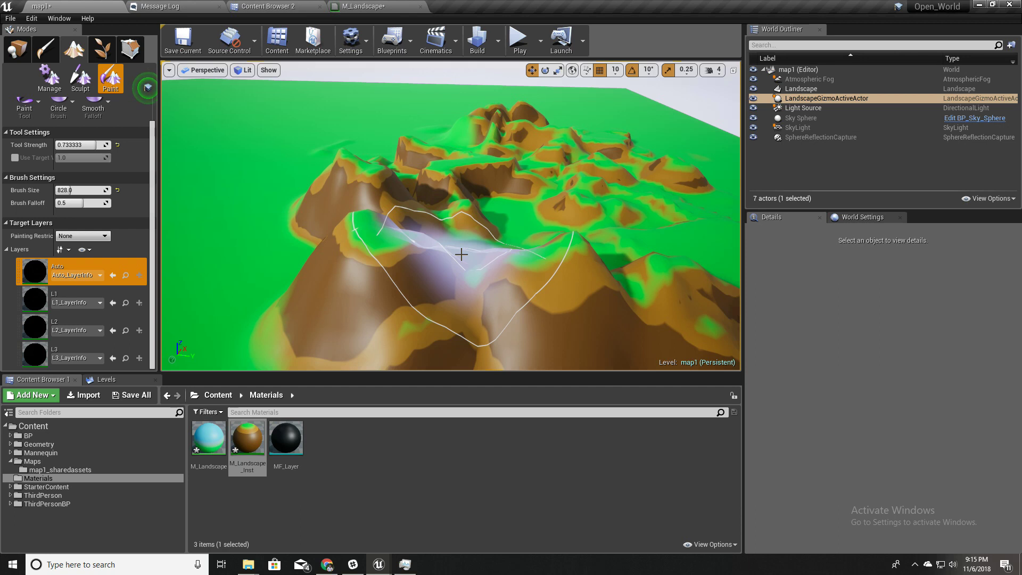
pyautogui.moveTo(424, 196); pyautogui.dragTo(421, 223, button='right')
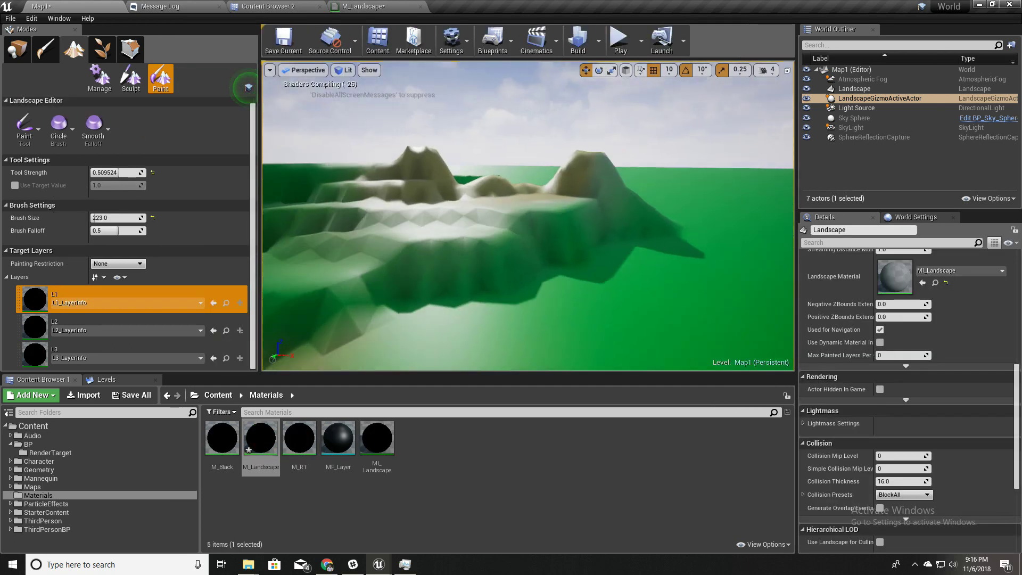
# Step: Open the M_Landscape material for editing and bring its Layer Blend node into view
pyautogui.moveTo(470, 240); pyautogui.dragTo(468, 237, button='right')
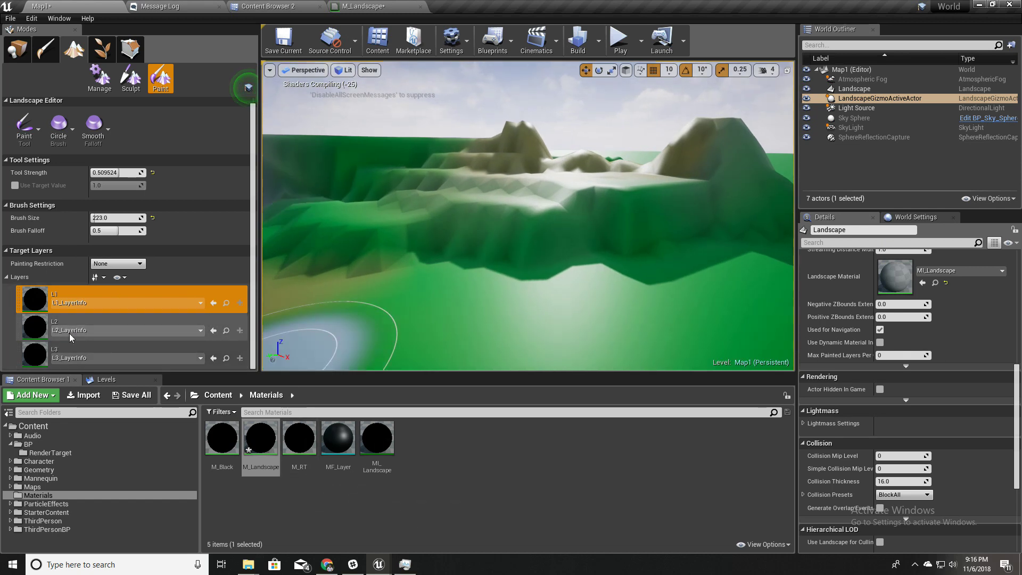
pyautogui.doubleClick(260, 438)
pyautogui.scroll(-2, 415, 263)
pyautogui.scroll(3, 509, 305)
pyautogui.moveTo(612, 343); pyautogui.dragTo(554, 426, button='right')
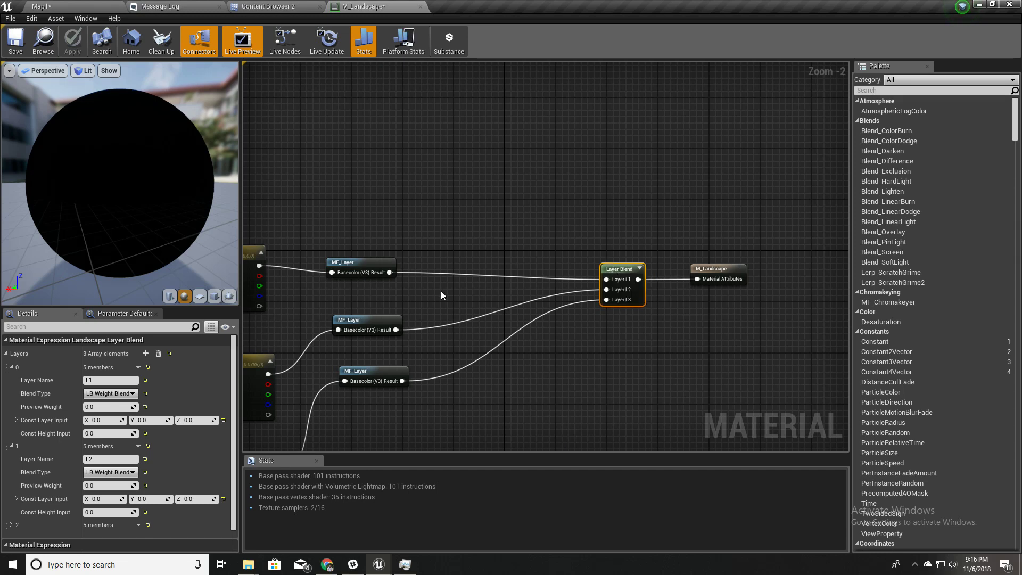
# Step: Collapse the expanded layer entries of the Layer Blend node and add a fourth layer
pyautogui.click(11, 367)
pyautogui.click(11, 381)
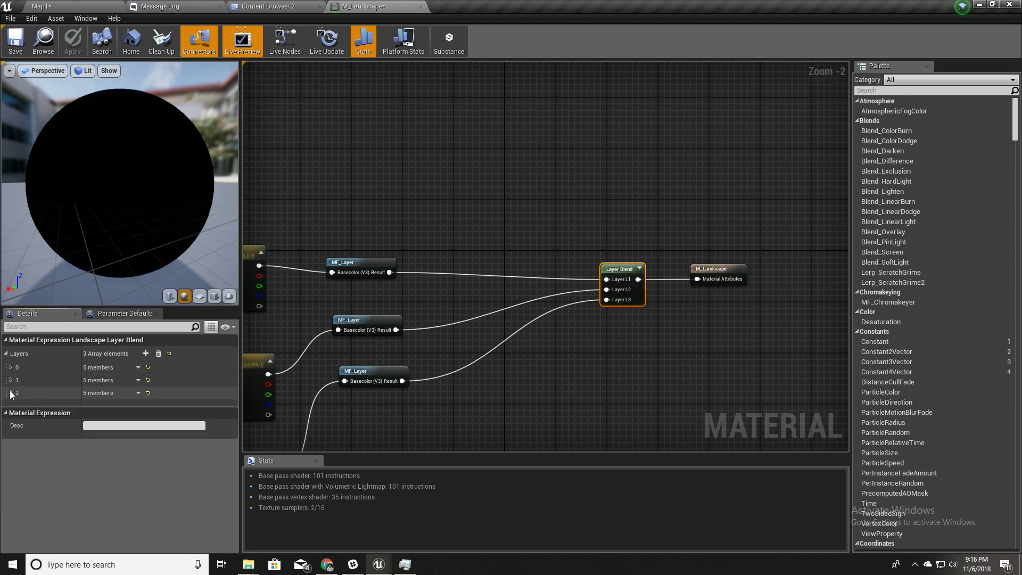
pyautogui.click(146, 354)
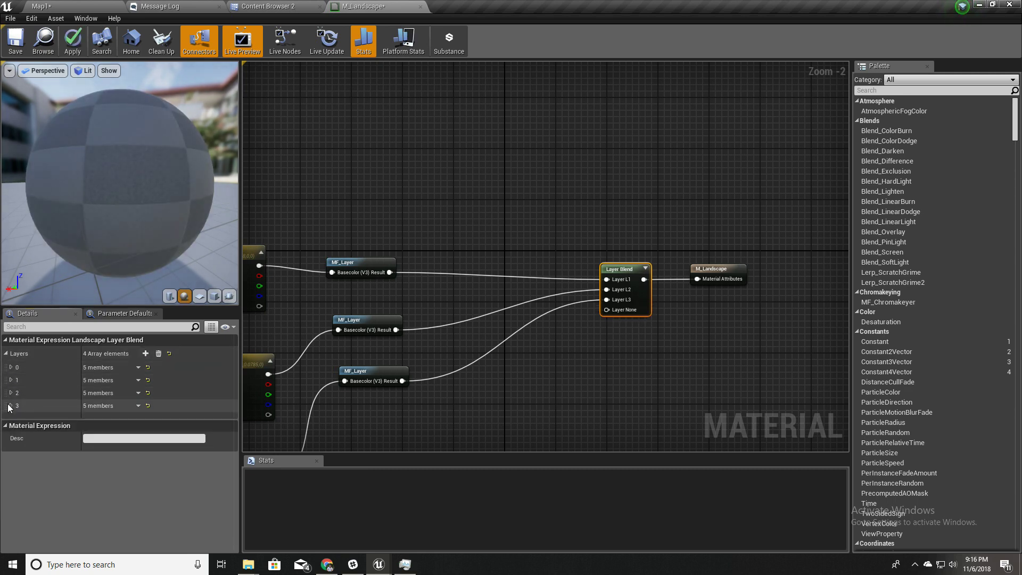
# Step: Move the newly added unnamed layer to the first position in the Layer Blend node's layer list
pyautogui.moveTo(7, 409); pyautogui.dragTo(12, 367)
pyautogui.click(11, 367)
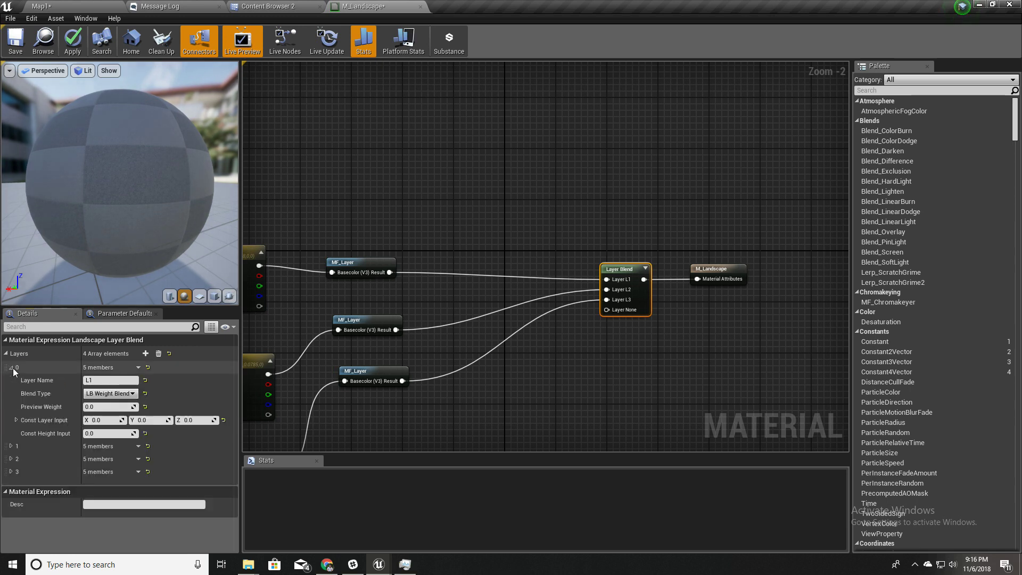
pyautogui.click(11, 446)
pyautogui.click(13, 447)
pyautogui.click(13, 447)
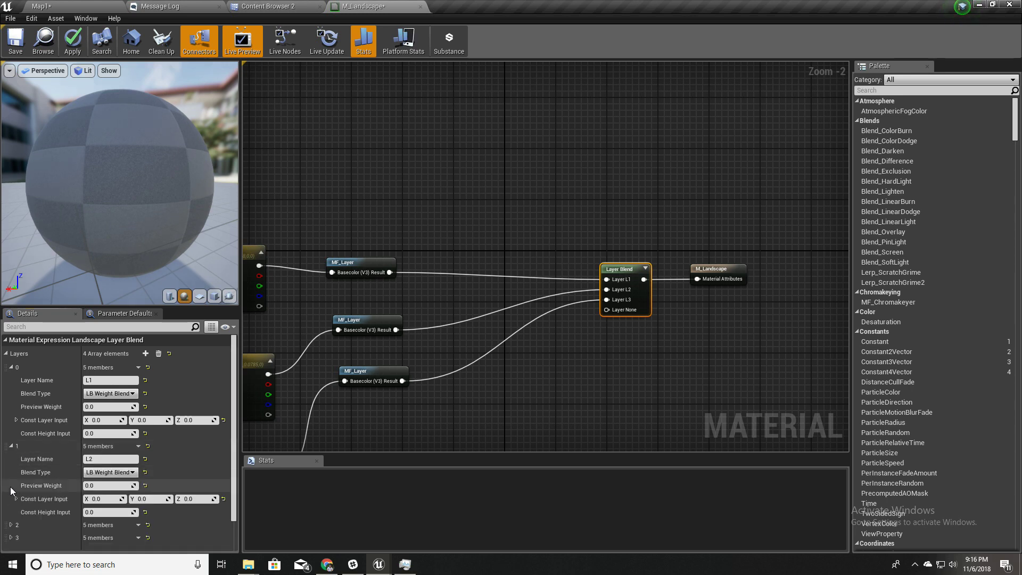
pyautogui.scroll(-1, 13, 498)
pyautogui.click(11, 506)
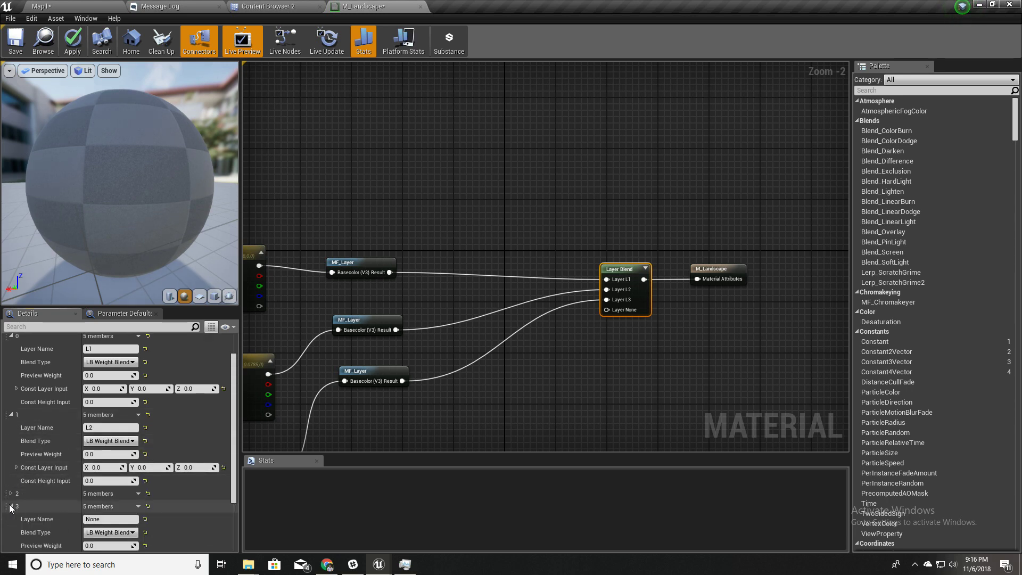
pyautogui.moveTo(14, 365); pyautogui.dragTo(11, 367)
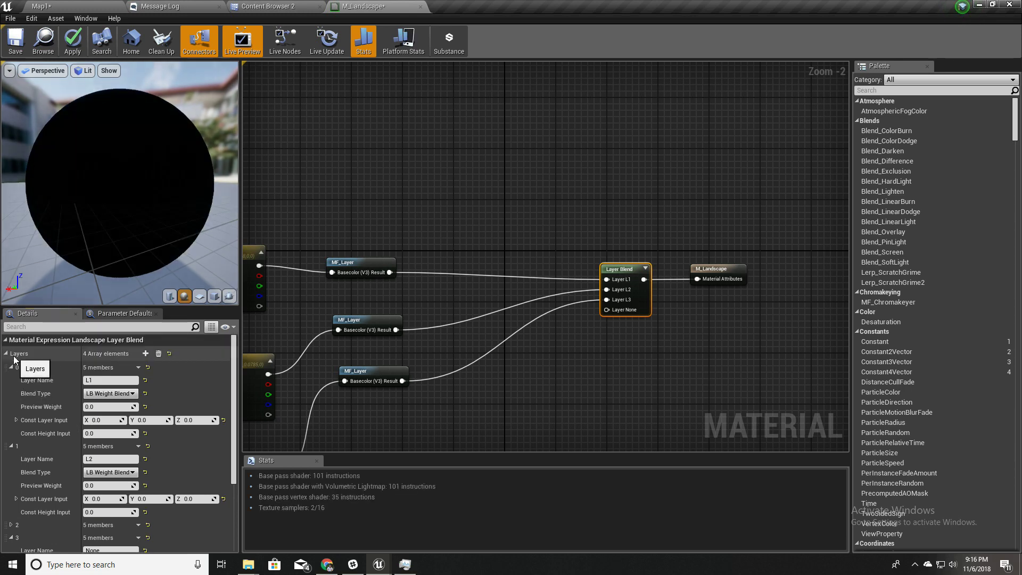
pyautogui.click(10, 367)
pyautogui.click(11, 380)
pyautogui.click(11, 406)
pyautogui.moveTo(8, 408); pyautogui.dragTo(14, 370)
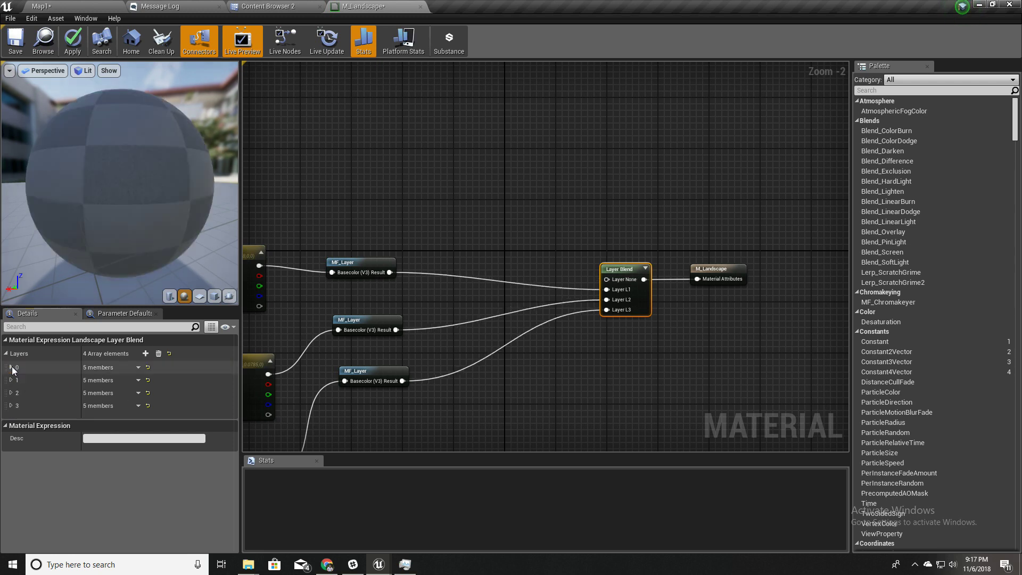
# Step: Name the first Layer Blend layer Auto and set its preview weight to 1.0
pyautogui.click(10, 367)
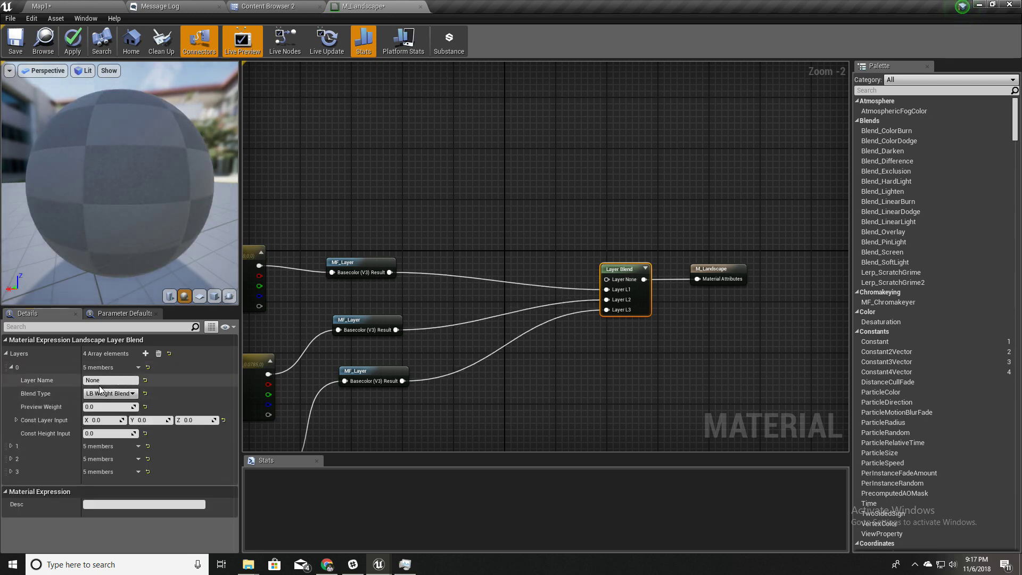
pyautogui.click(10, 446)
pyautogui.scroll(-1, 122, 379)
pyautogui.scroll(1, 122, 379)
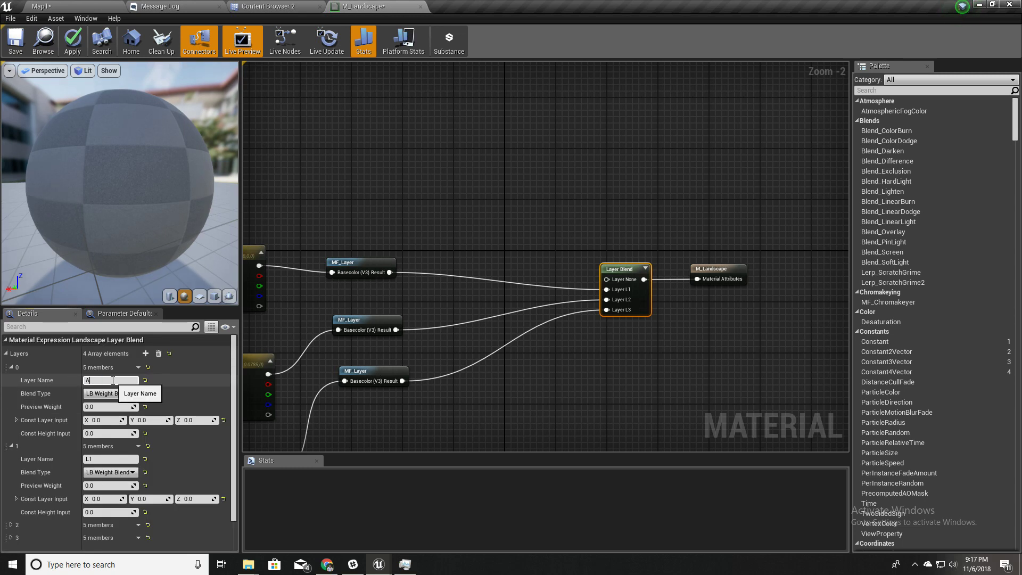
pyautogui.click(111, 407)
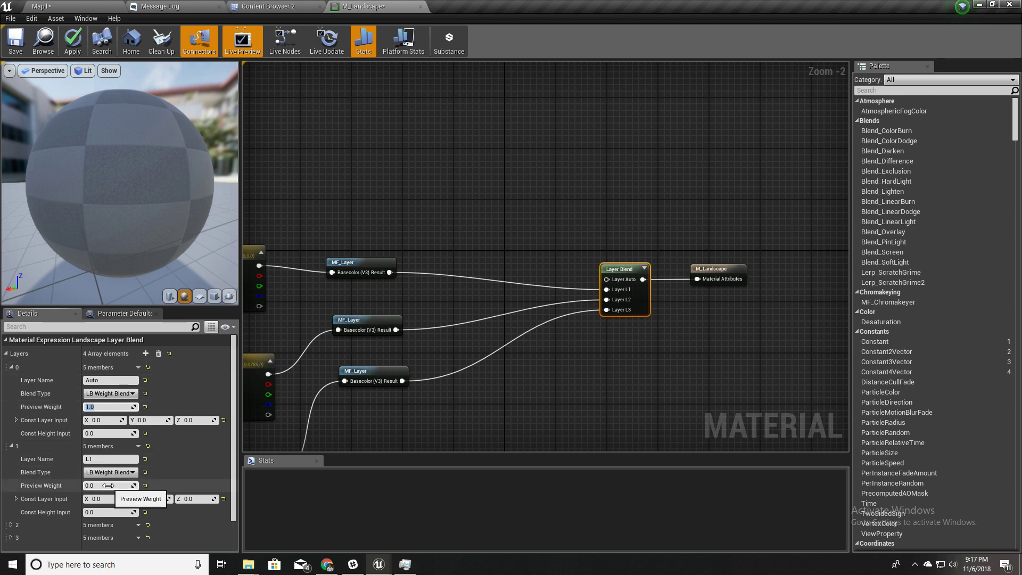
# Step: Add a WorldAlignedBlend node in the empty graph area above the MF_Layer nodes
pyautogui.moveTo(433, 239)
pyautogui.mouseDown(button='right')
pyautogui.moveTo(532, 171)
pyautogui.moveTo(499, 126)
pyautogui.moveTo(484, 221)
pyautogui.moveTo(433, 210)
pyautogui.moveTo(441, 224)
pyautogui.mouseUp(button='right')
pyautogui.moveTo(400, 255); pyautogui.dragTo(465, 203, button='right')
pyautogui.rightClick(464, 205)
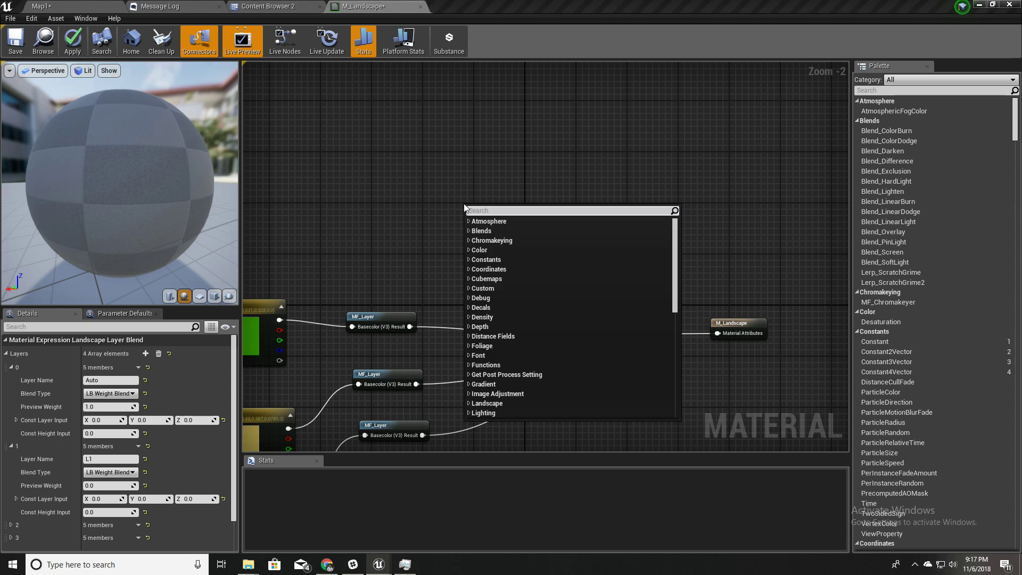
pyautogui.write('mate')
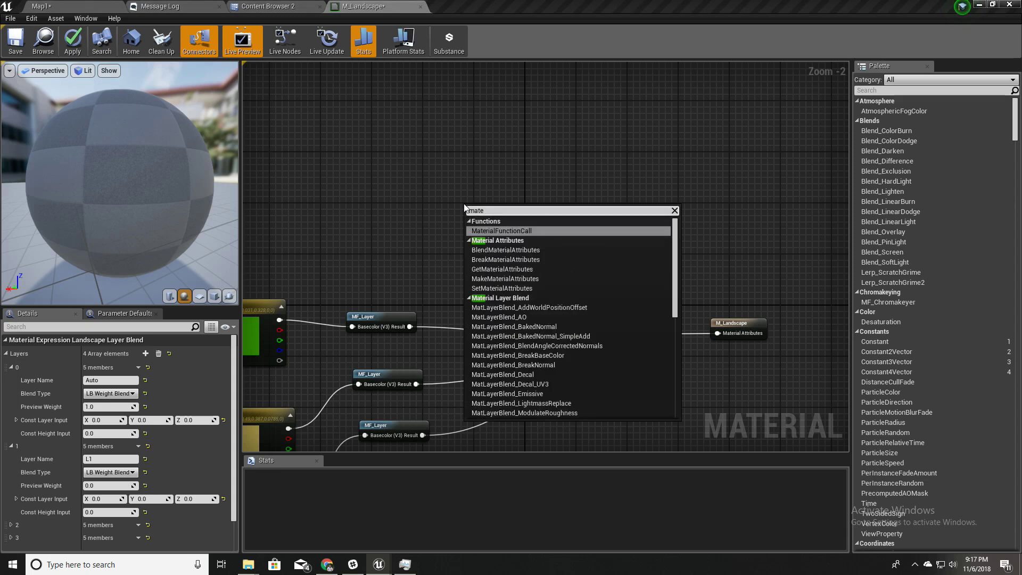
pyautogui.press('BackSpace')
pyautogui.press('BackSpace')
pyautogui.press('BackSpace')
pyautogui.press('BackSpace')
pyautogui.write('wa')
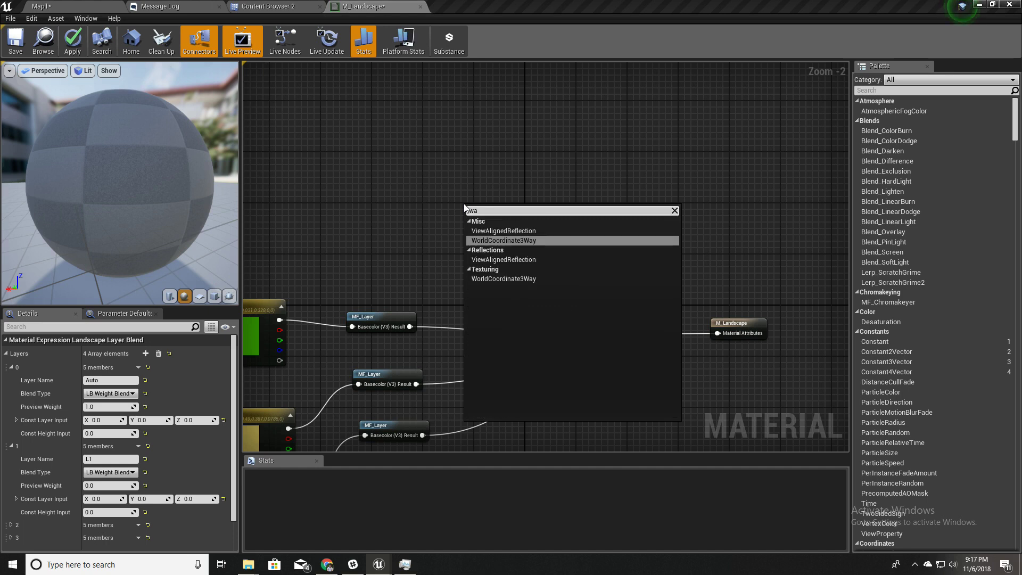
pyautogui.press('BackSpace')
pyautogui.write('o')
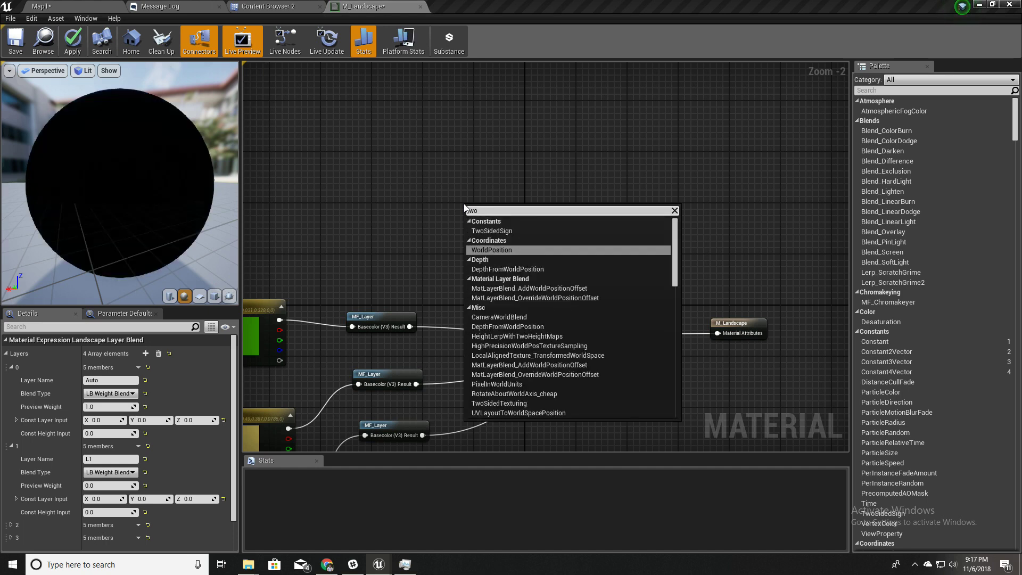
pyautogui.write('rld ali')
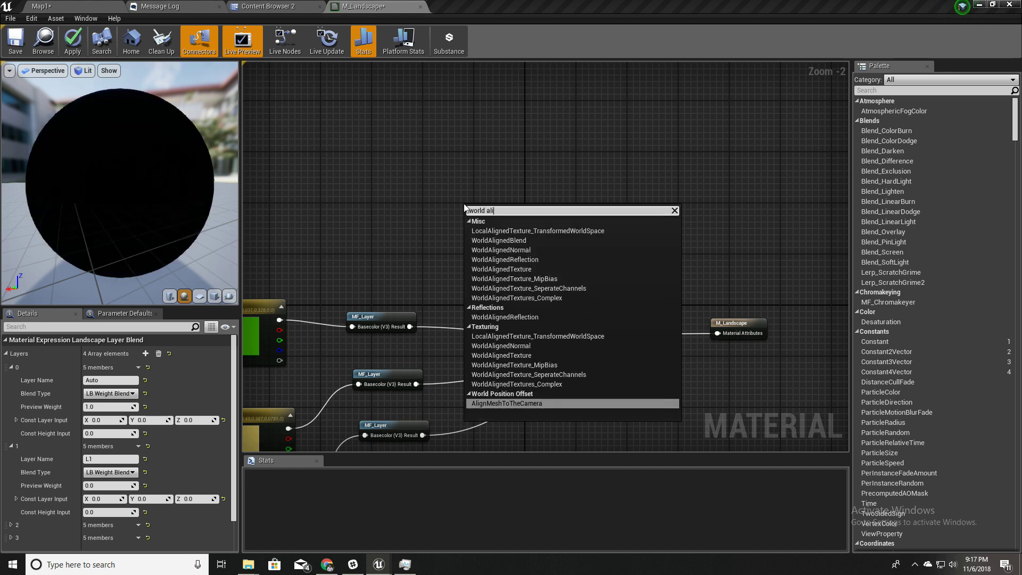
pyautogui.write('gned ble')
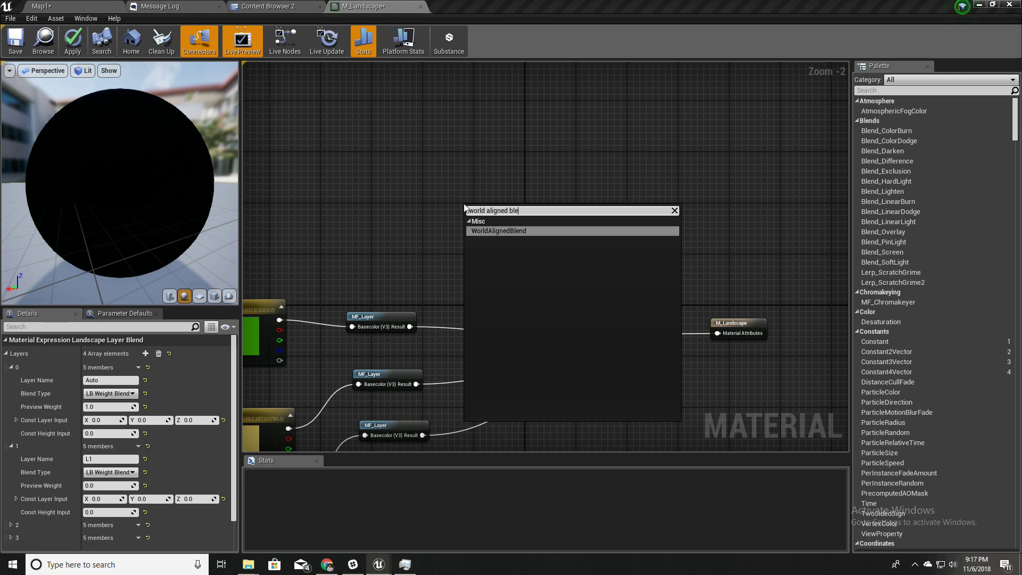
pyautogui.press('Return')
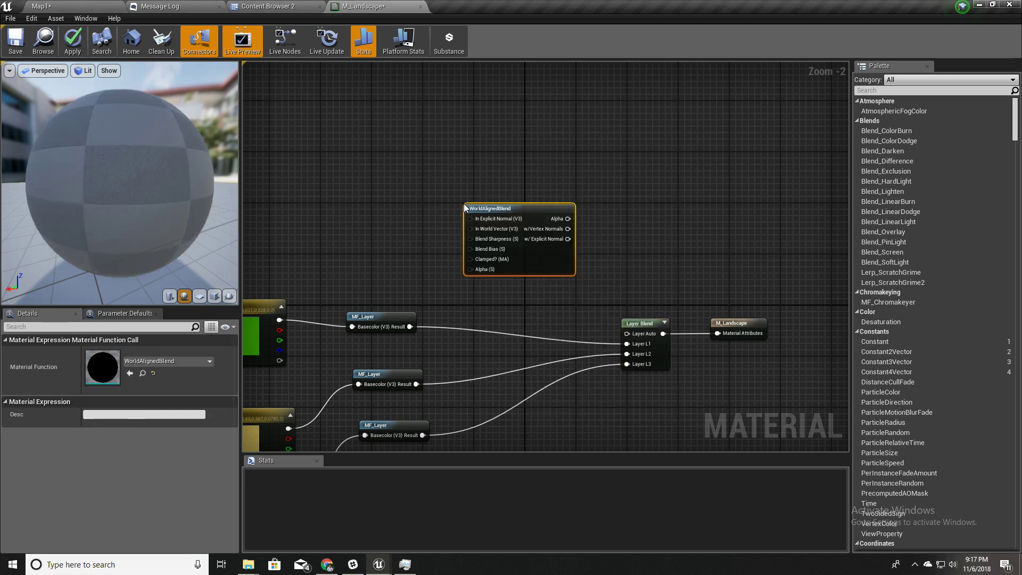
pyautogui.moveTo(574, 354); pyautogui.dragTo(649, 370, button='right')
pyautogui.moveTo(603, 226); pyautogui.dragTo(568, 200)
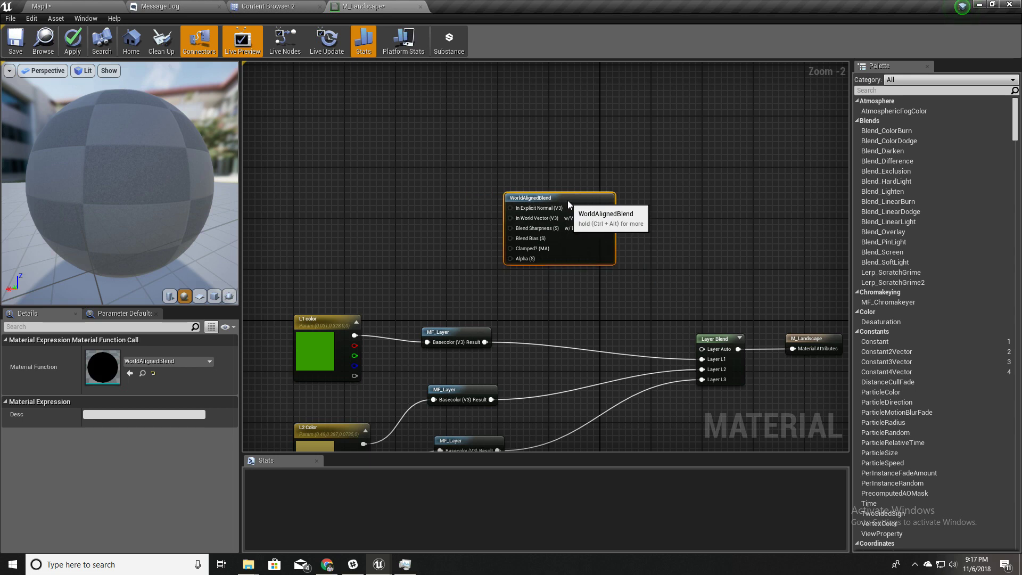
# Step: Examine the WorldAlignedBlend node's pins, especially its w/Vertex Normals output, and the three colour layers feeding the Layer Blend
pyautogui.moveTo(585, 301); pyautogui.dragTo(508, 290, button='right')
pyautogui.moveTo(515, 209)
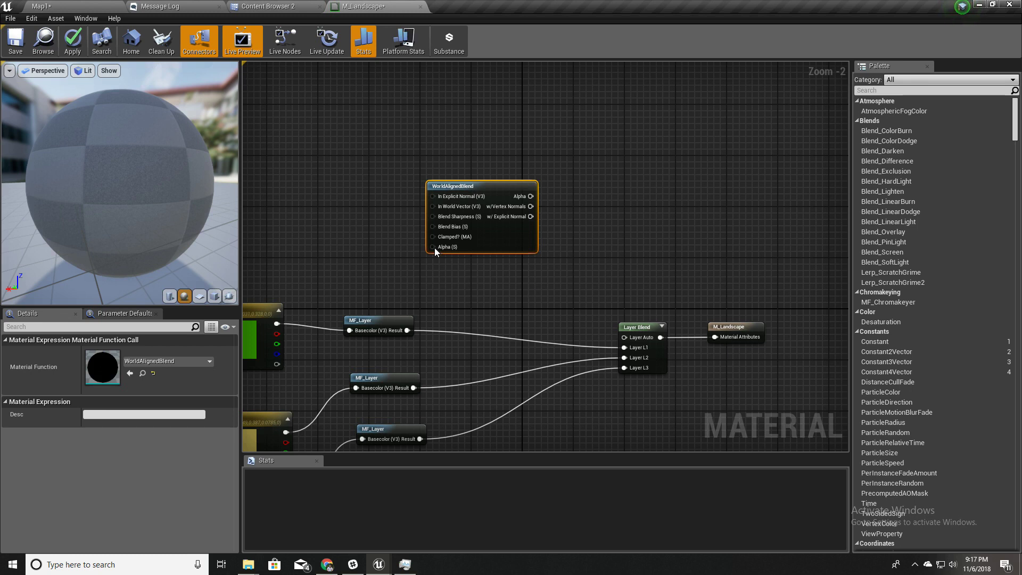
pyautogui.moveTo(545, 258); pyautogui.dragTo(500, 275, button='right')
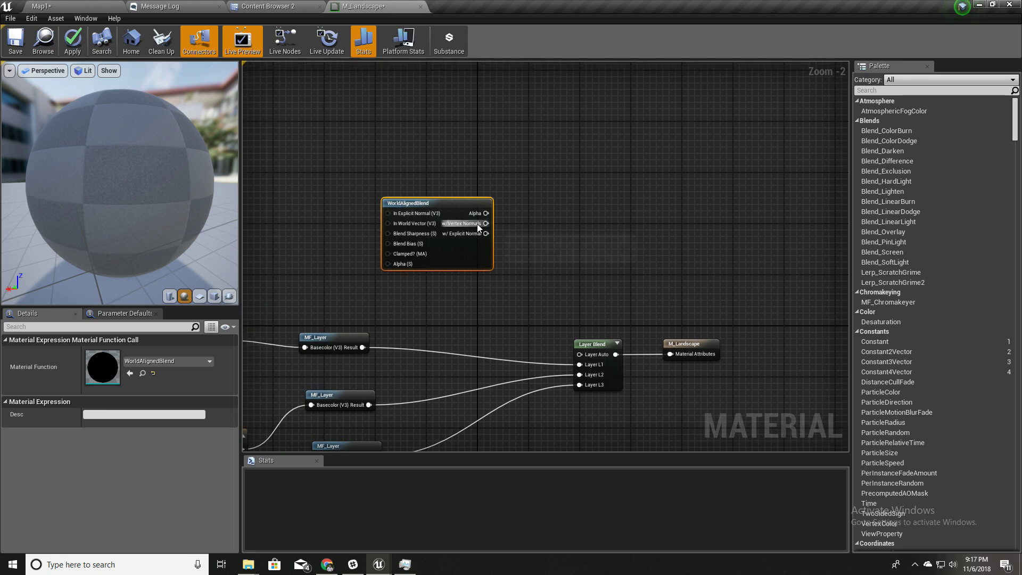
pyautogui.moveTo(458, 222)
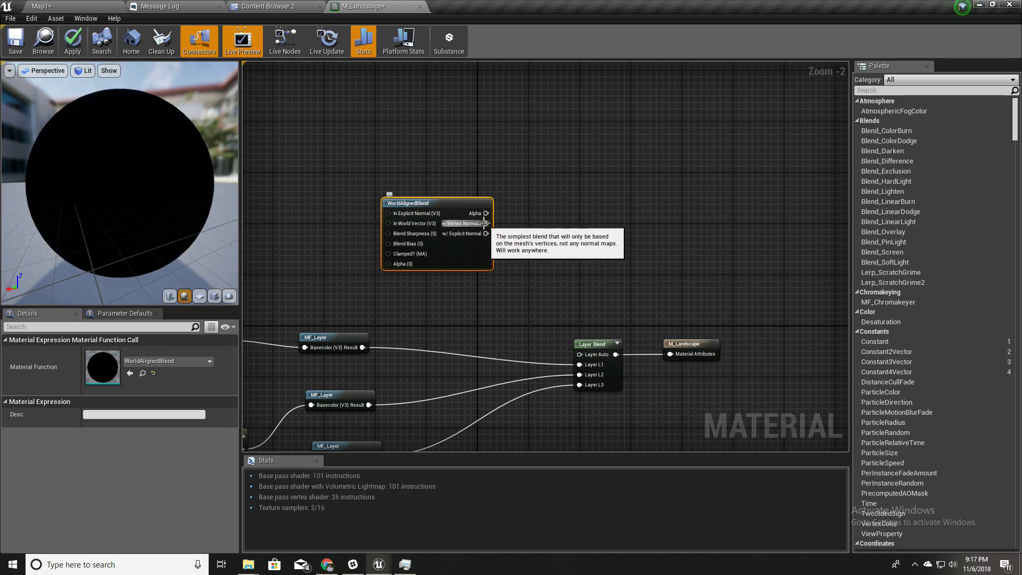
pyautogui.moveTo(486, 223); pyautogui.dragTo(535, 223)
pyautogui.click(474, 298)
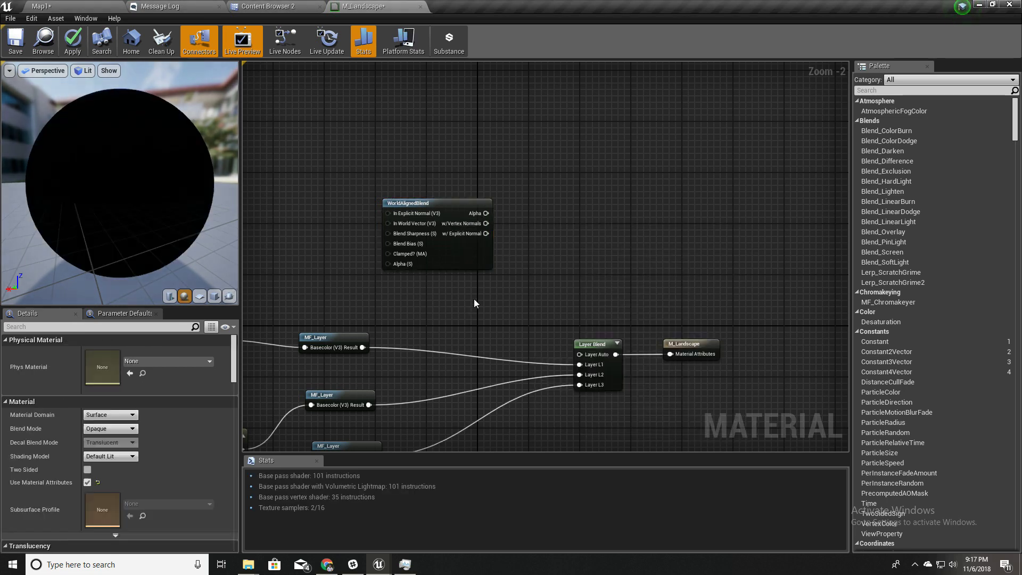
pyautogui.scroll(1, 471, 227)
pyautogui.scroll(1, 472, 226)
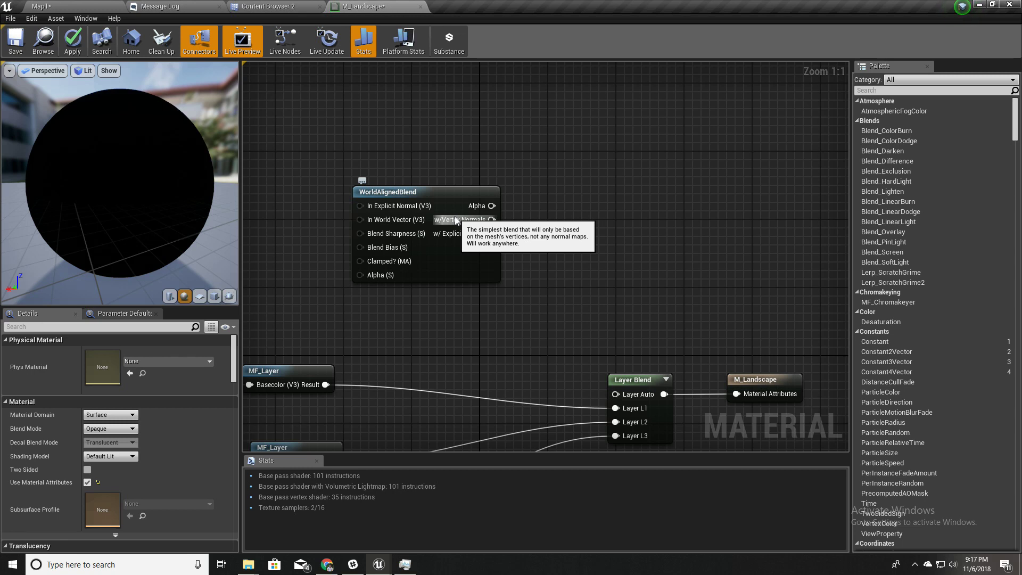
pyautogui.moveTo(471, 235)
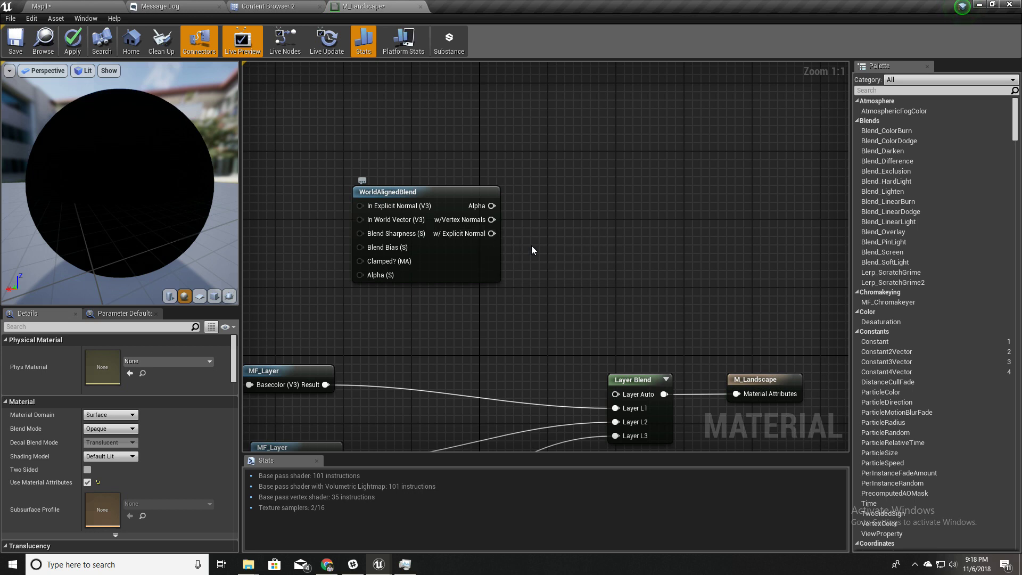
pyautogui.scroll(-5, 534, 251)
pyautogui.moveTo(363, 403); pyautogui.dragTo(348, 303, button='right')
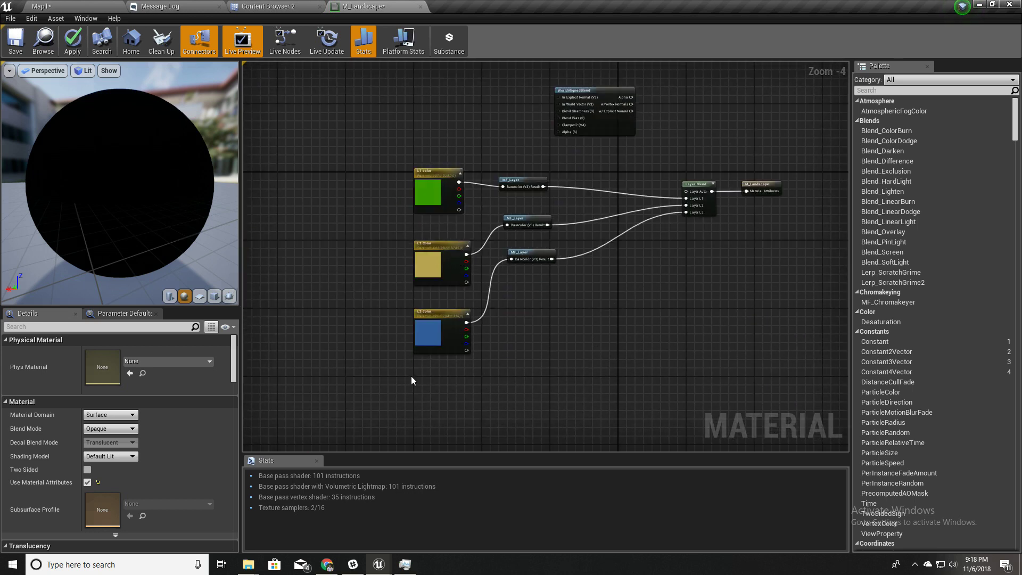
# Step: Create a BlendMaterialAttributes node with its Alpha fed by WorldAlignedBlend's w/Vertex Normals output, and place it above and to the right of that node
pyautogui.scroll(4, 433, 208)
pyautogui.moveTo(534, 185); pyautogui.dragTo(439, 329, button='right')
pyautogui.moveTo(419, 258); pyautogui.dragTo(243, 351, button='right')
pyautogui.moveTo(631, 279); pyautogui.dragTo(513, 350, button='right')
pyautogui.moveTo(417, 309); pyautogui.dragTo(476, 285)
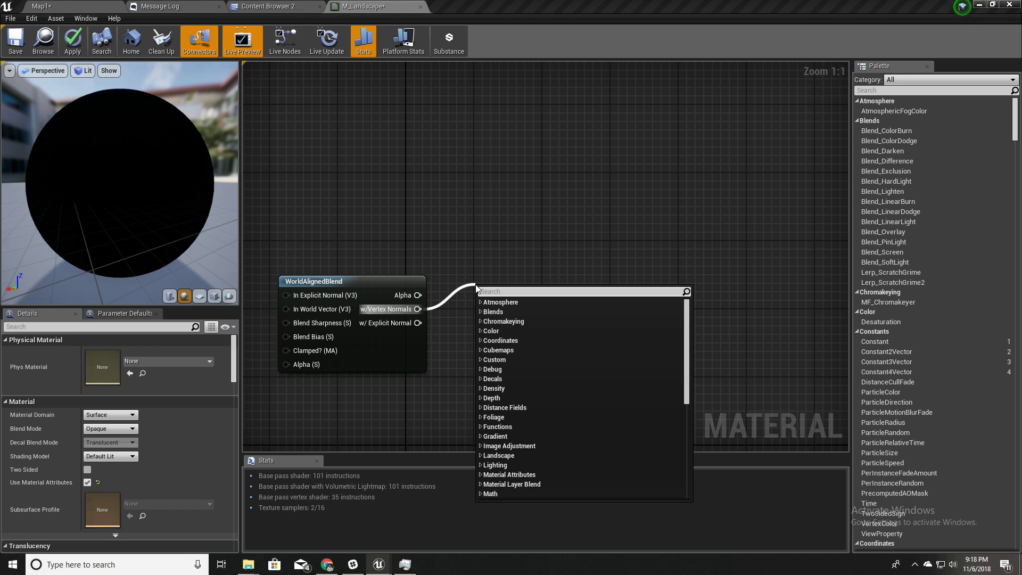
pyautogui.write('materi')
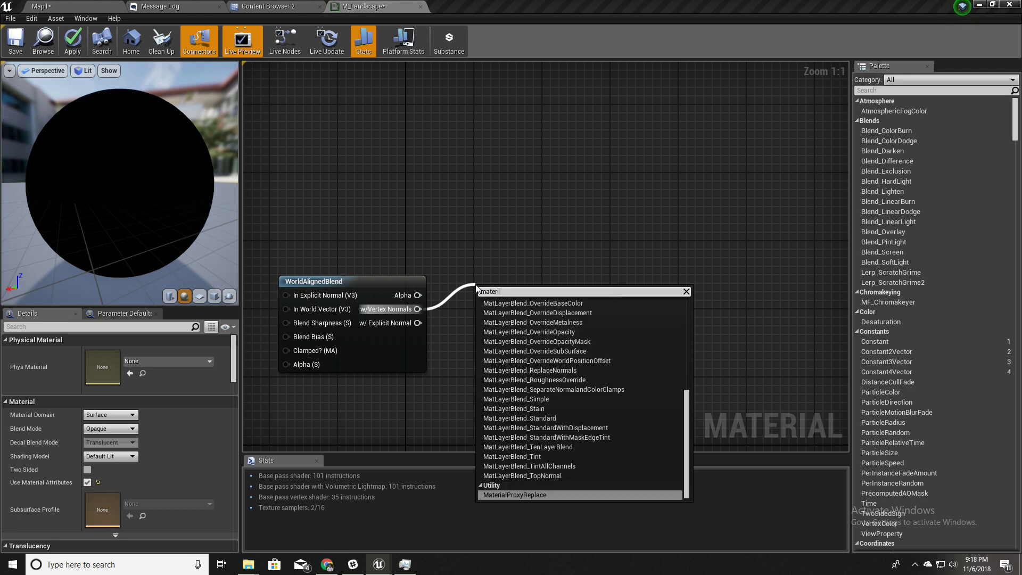
pyautogui.write('alble')
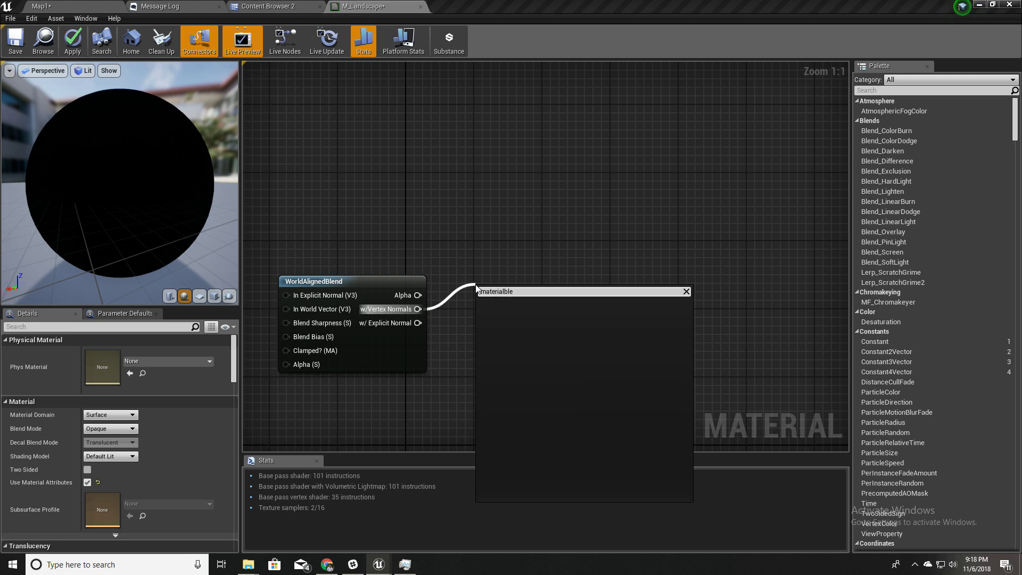
pyautogui.press('BackSpace')
pyautogui.press('BackSpace')
pyautogui.press('BackSpace')
pyautogui.write('a')
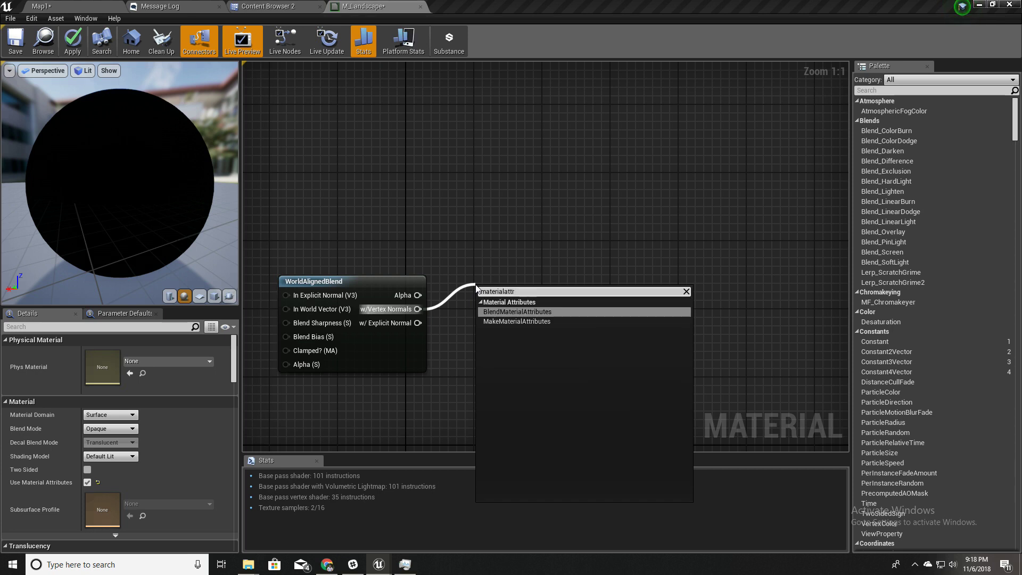
pyautogui.write('ttr')
pyautogui.press('Return')
pyautogui.moveTo(499, 284); pyautogui.dragTo(523, 225)
pyautogui.moveTo(523, 225); pyautogui.dragTo(515, 251, button='right')
pyautogui.moveTo(603, 239); pyautogui.dragTo(593, 271, button='right')
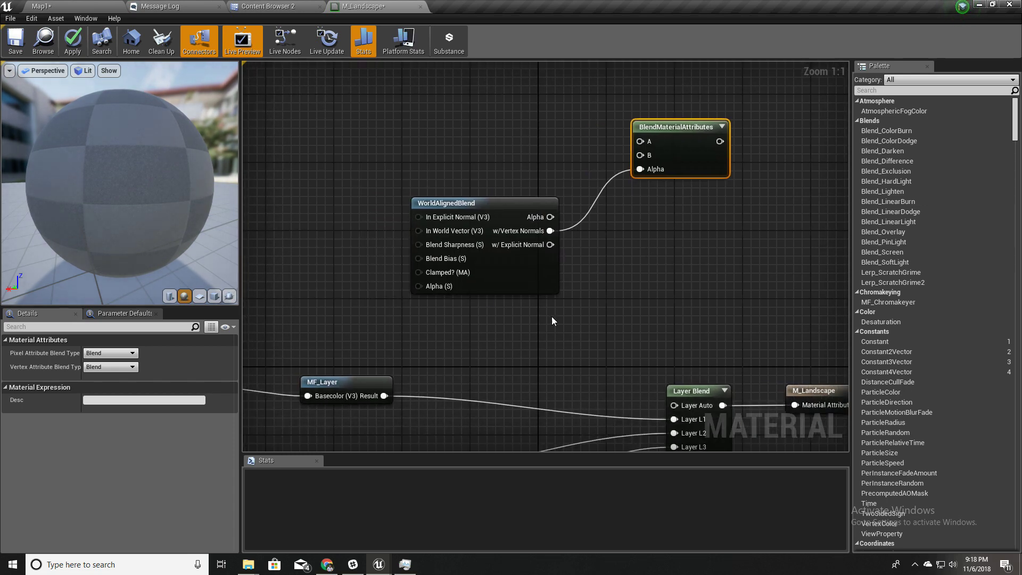
# Step: Connect the L1 and L2 MF_Layer results to BlendMaterialAttributes inputs A and B, and its output to Layer Auto on the Layer Blend
pyautogui.moveTo(637, 247); pyautogui.dragTo(625, 212, button='right')
pyautogui.scroll(-2, 573, 276)
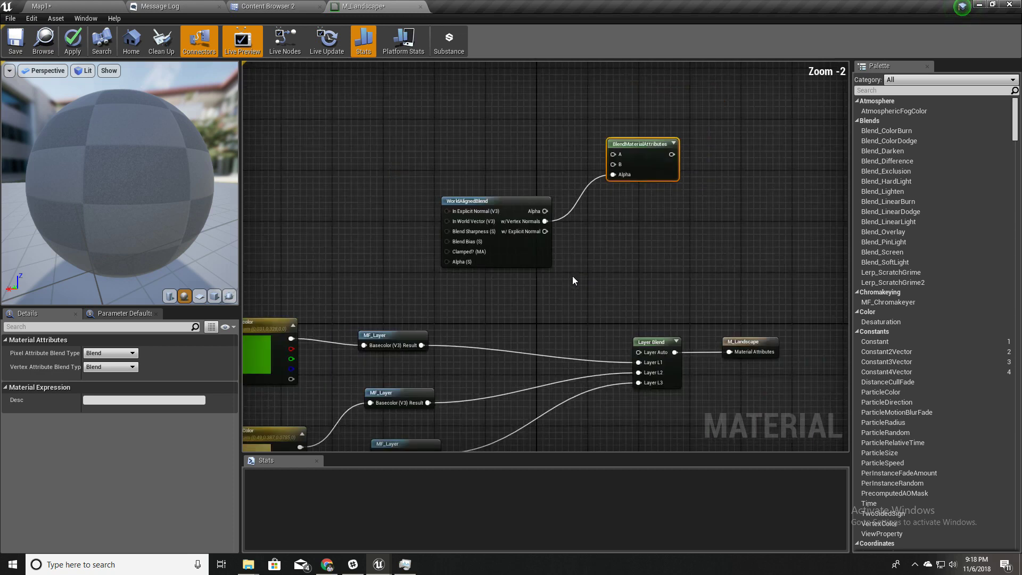
pyautogui.moveTo(389, 392); pyautogui.dragTo(580, 209)
pyautogui.moveTo(568, 333); pyautogui.dragTo(552, 260, button='right')
pyautogui.moveTo(378, 375); pyautogui.dragTo(564, 136)
pyautogui.moveTo(609, 184); pyautogui.dragTo(494, 207, button='right')
pyautogui.moveTo(498, 147); pyautogui.dragTo(468, 344)
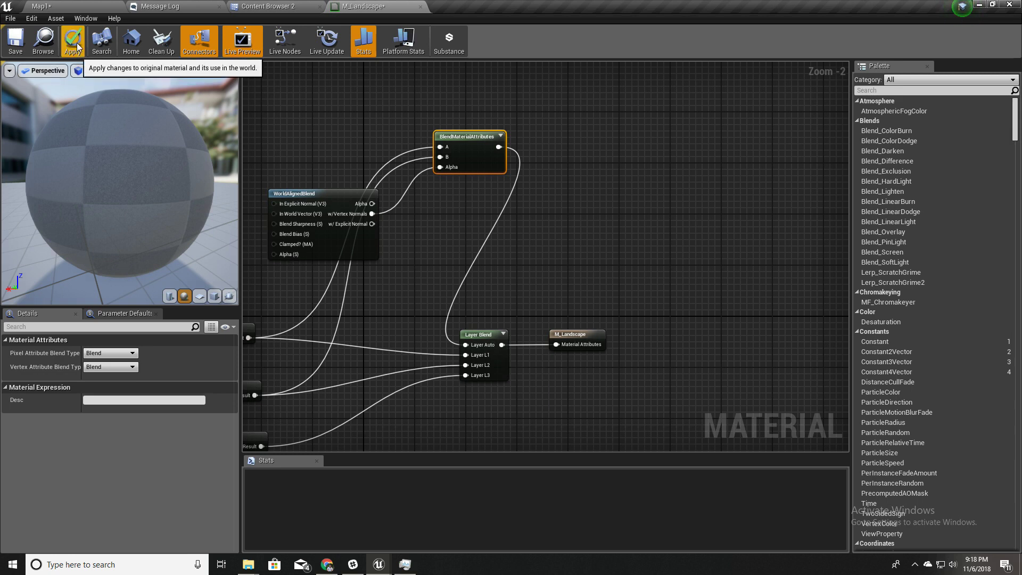
# Step: Promote WorldAlignedBlend's Blend Sharpness input to a parameter named L1 Blend Sharpness (S) and place it to the left of the node
pyautogui.moveTo(300, 155); pyautogui.dragTo(506, 178, button='right')
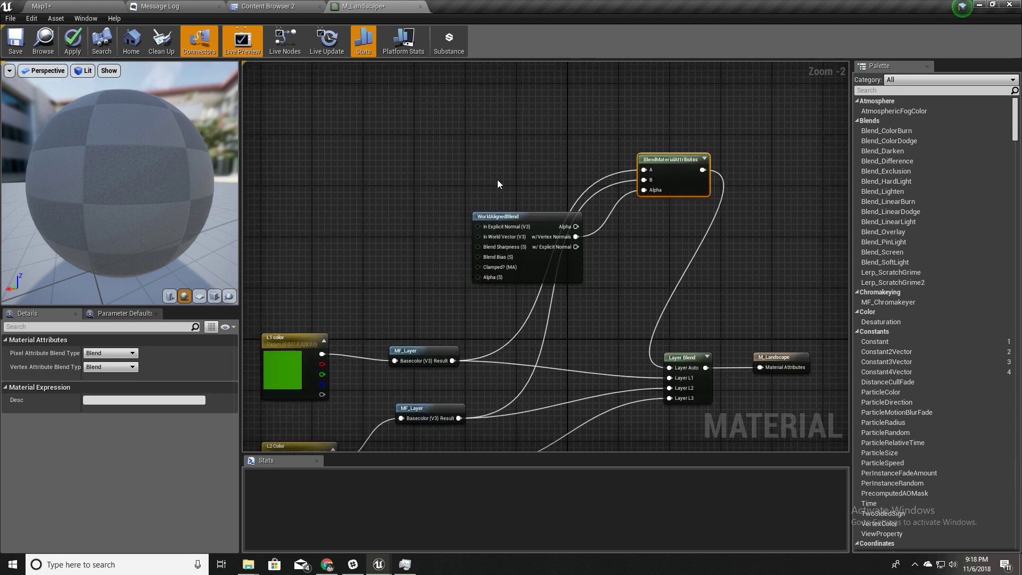
pyautogui.scroll(1, 479, 214)
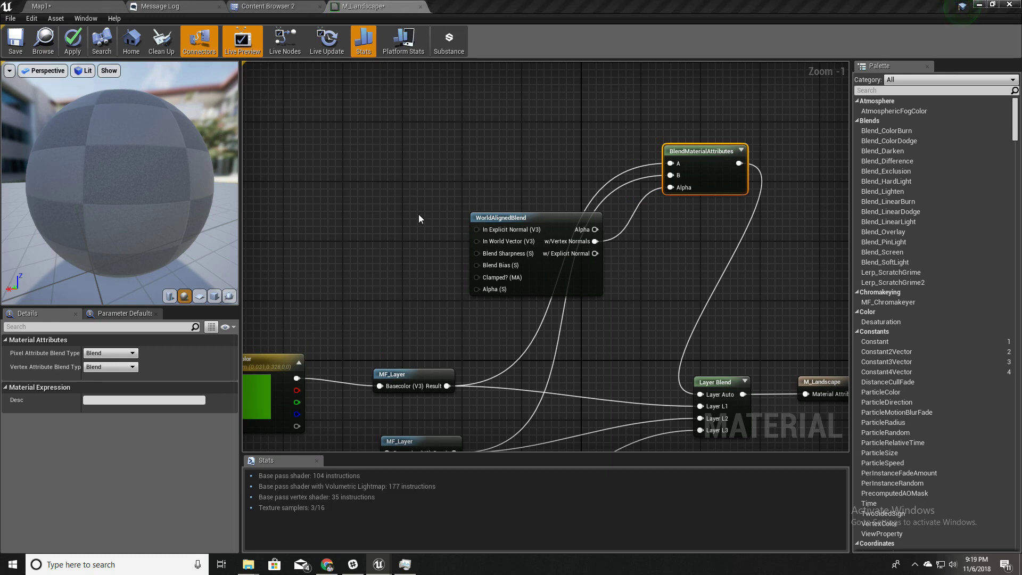
pyautogui.moveTo(414, 203); pyautogui.dragTo(474, 201, button='right')
pyautogui.moveTo(466, 255); pyautogui.dragTo(429, 264, button='right')
pyautogui.moveTo(176, 160); pyautogui.dragTo(149, 197)
pyautogui.scroll(1, 473, 168)
pyautogui.moveTo(490, 238); pyautogui.dragTo(464, 163, button='right')
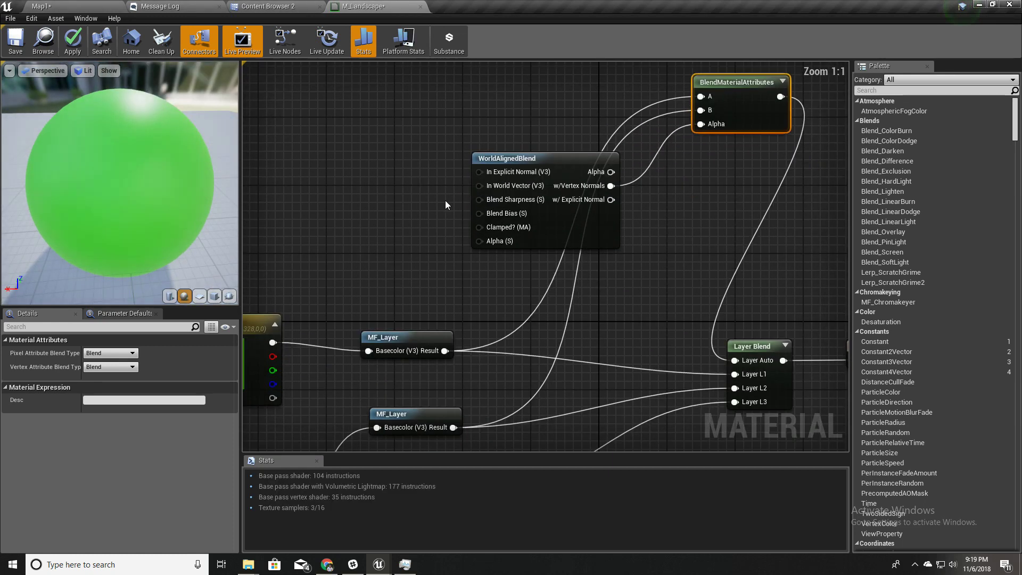
pyautogui.rightClick(506, 200)
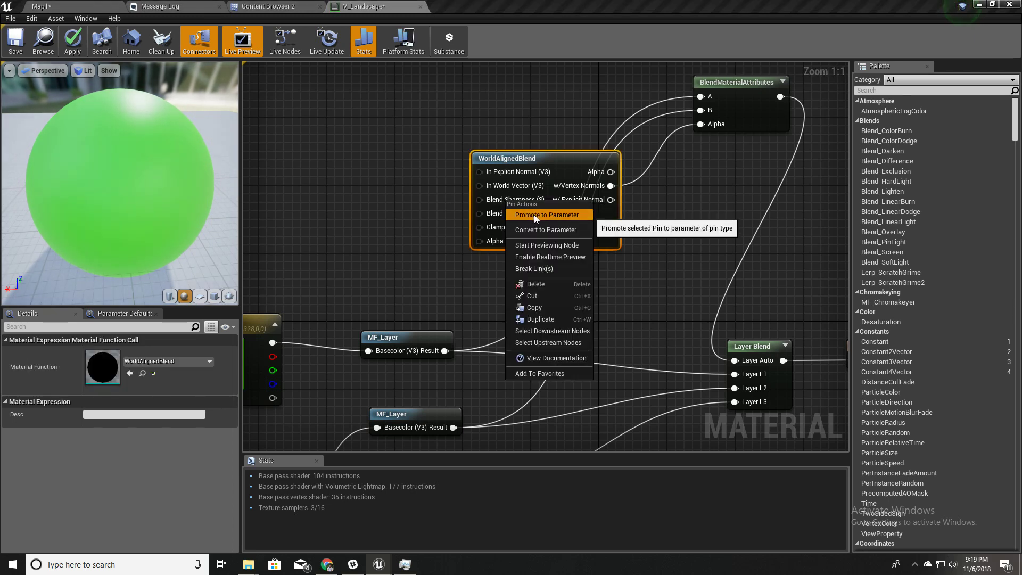
pyautogui.click(535, 215)
pyautogui.moveTo(439, 183); pyautogui.dragTo(331, 200)
pyautogui.click(91, 353)
pyautogui.press('Left')
pyautogui.write('L1')
pyautogui.press('Return')
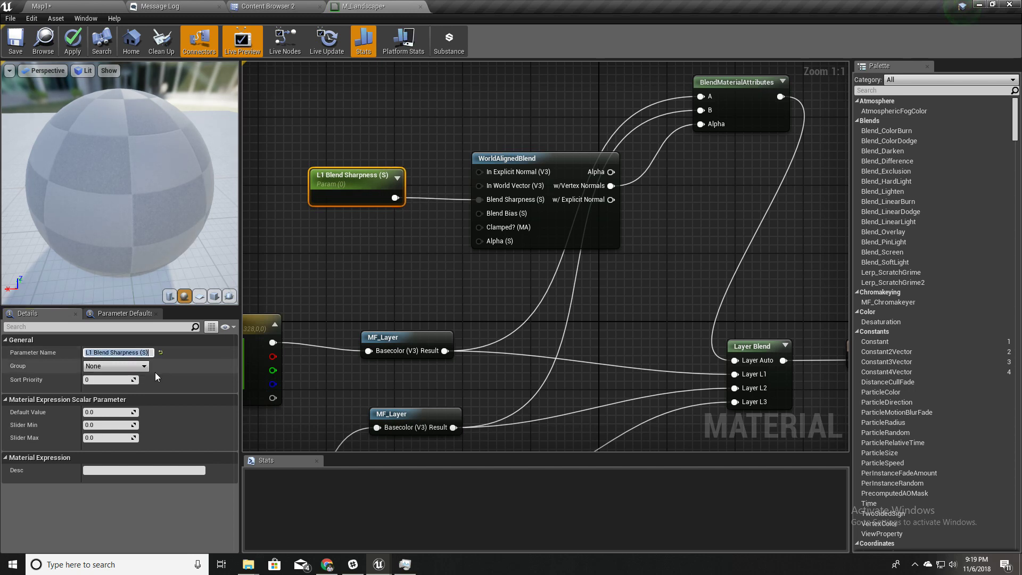
# Step: Promote WorldAlignedBlend's Blend Bias input to a parameter named L1 Blend Bias (S) and place it below the sharpness parameter
pyautogui.rightClick(479, 220)
pyautogui.click(516, 228)
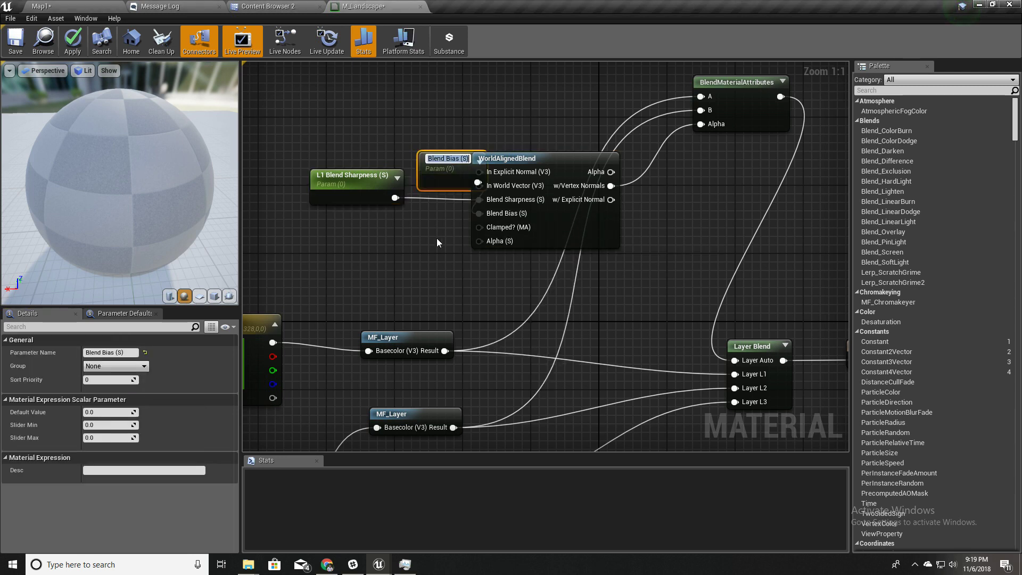
pyautogui.press('Home')
pyautogui.write('L1')
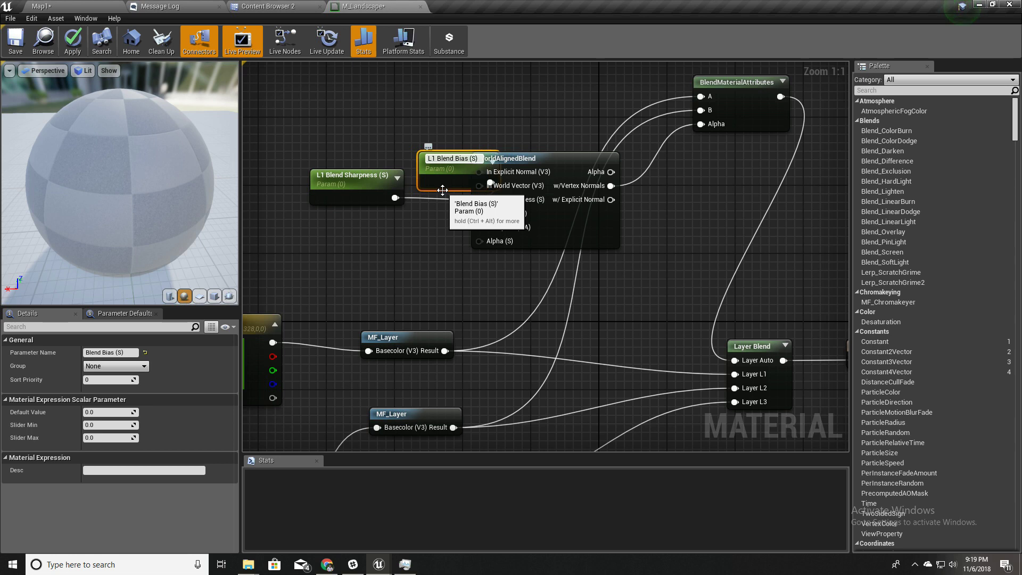
pyautogui.press('Return')
pyautogui.moveTo(442, 179); pyautogui.dragTo(330, 236)
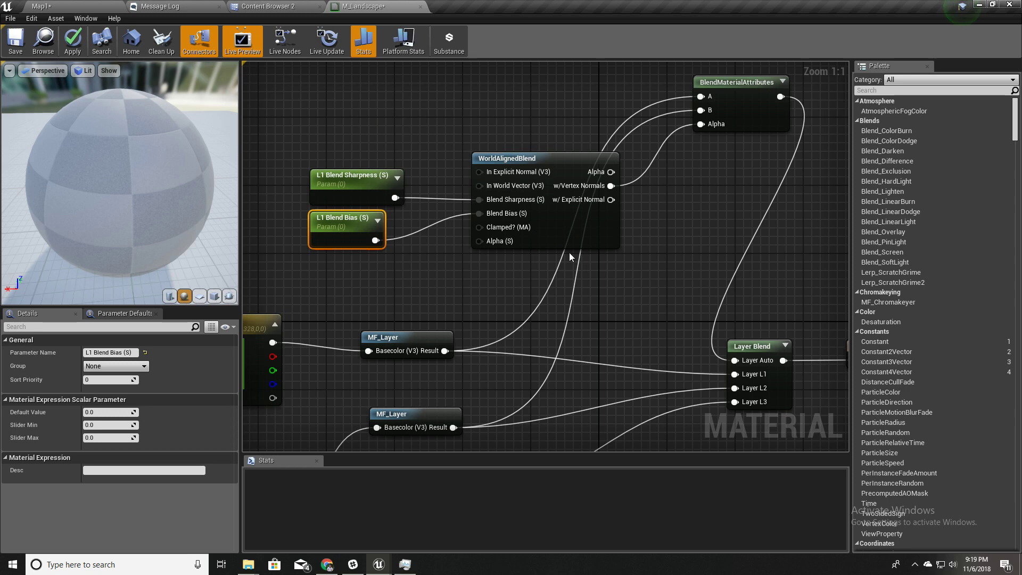
# Step: Set the L1 Blend Sharpness (S) parameter's default value to 5 and apply the material changes
pyautogui.moveTo(149, 152); pyautogui.dragTo(192, 125)
pyautogui.click(350, 176)
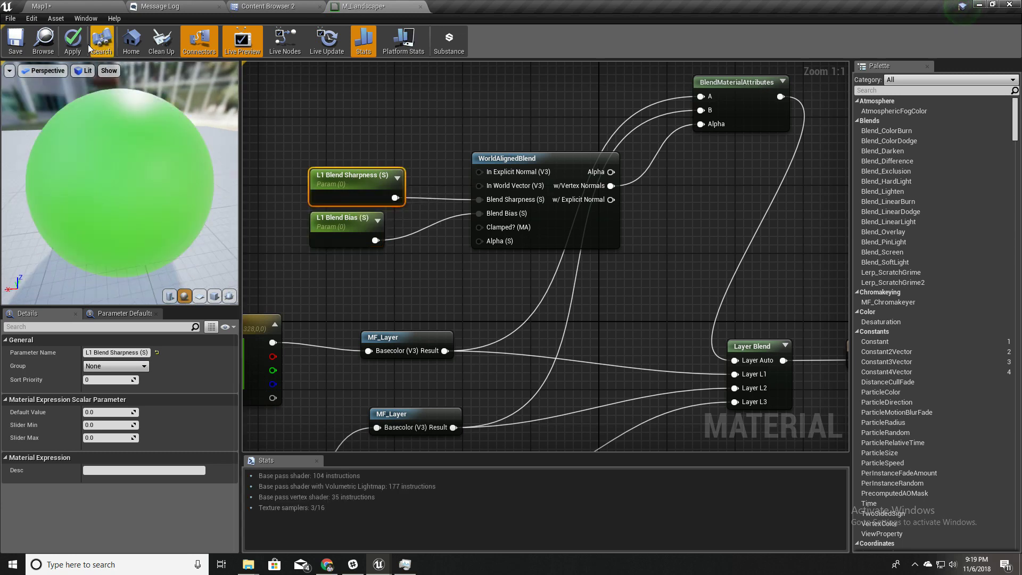
pyautogui.moveTo(146, 169); pyautogui.dragTo(147, 174)
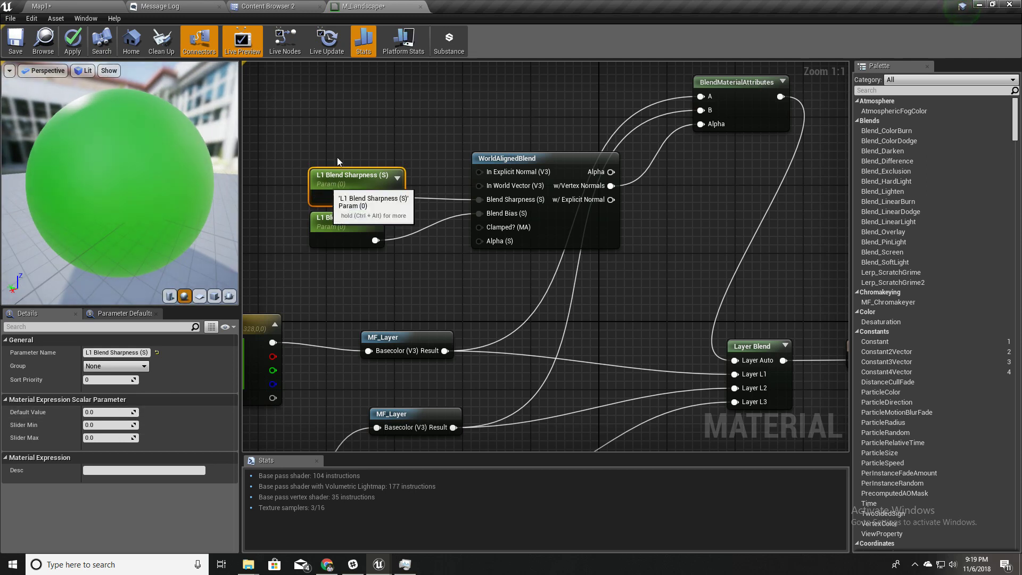
pyautogui.moveTo(309, 258); pyautogui.dragTo(359, 267, button='right')
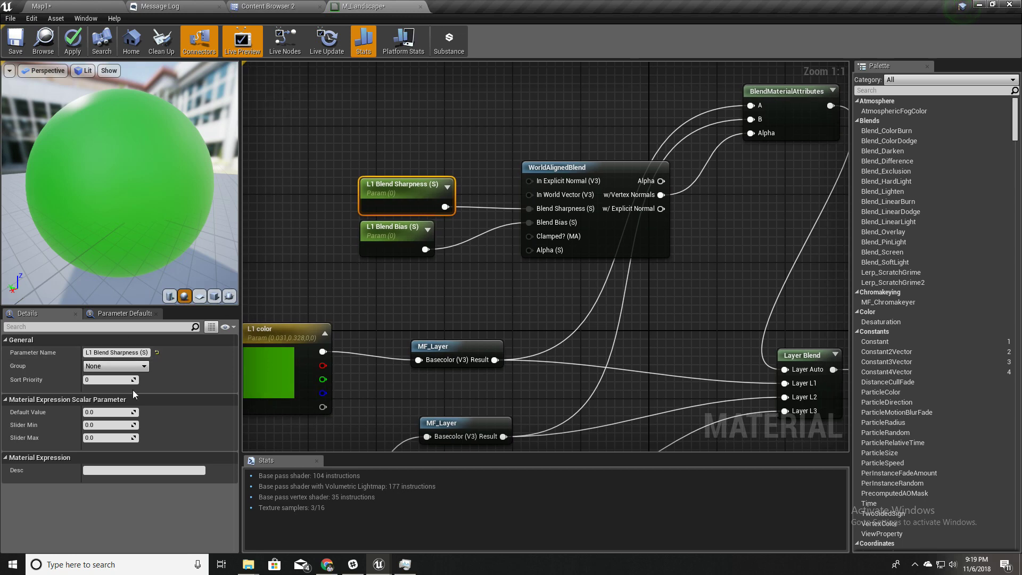
pyautogui.click(116, 414)
pyautogui.write('5')
pyautogui.press('Return')
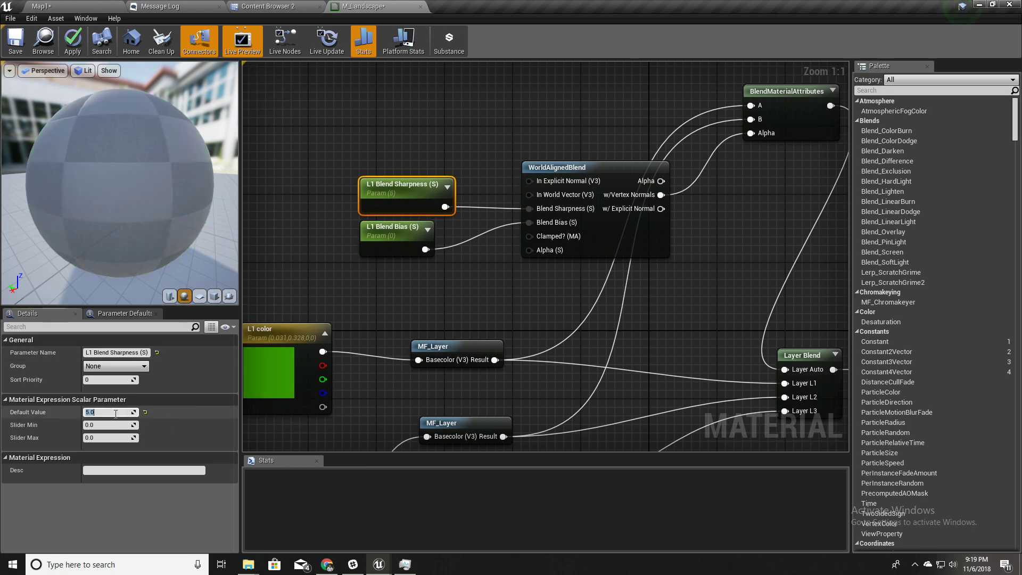
pyautogui.click(71, 46)
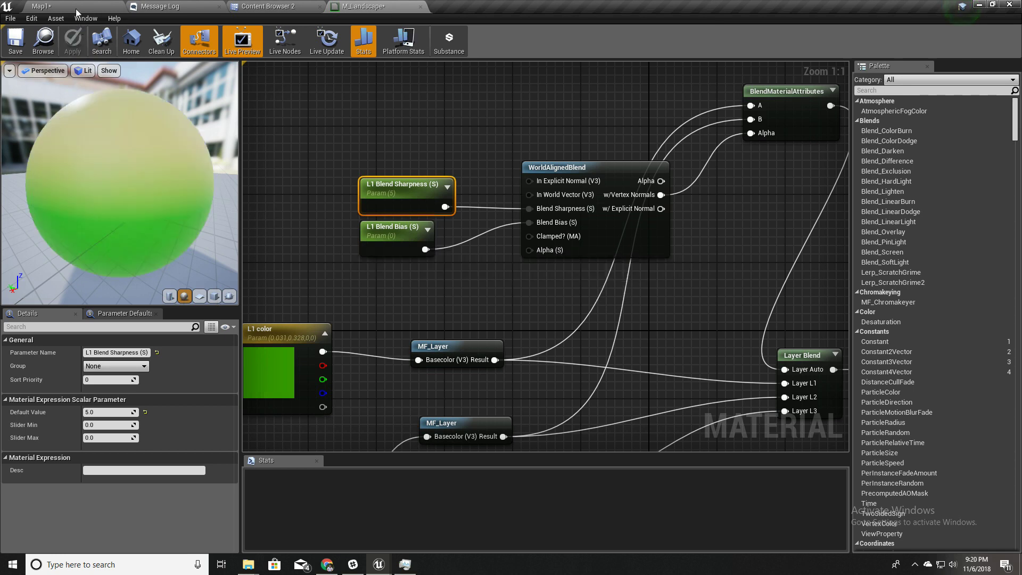
# Step: Open the MI_Landscape material instance from Map1's content browser and enable its L1 Blend Bias (S) and L1 Blend Sharpness (S) overrides
pyautogui.click(43, 5)
pyautogui.doubleClick(377, 439)
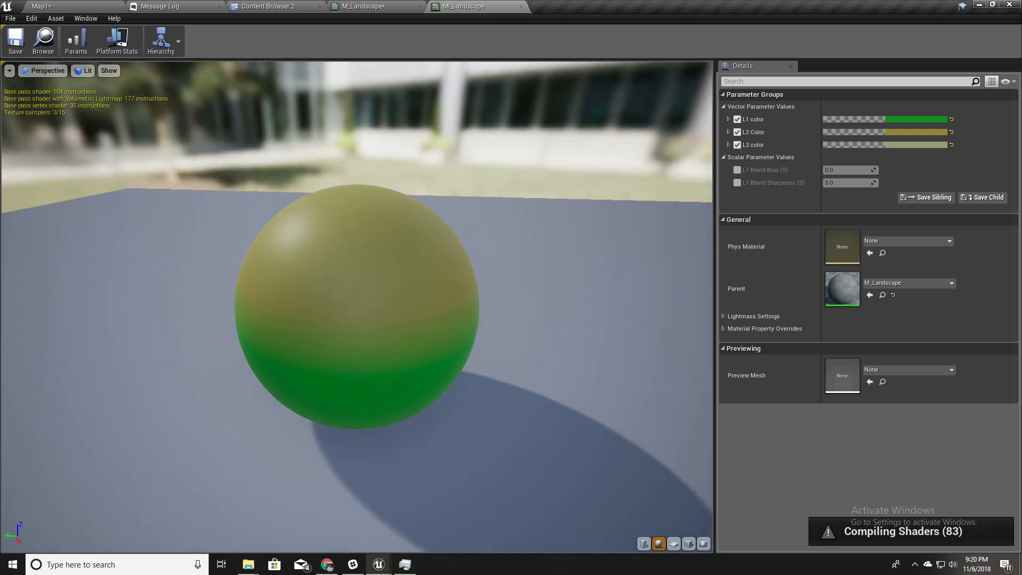
pyautogui.click(738, 171)
pyautogui.click(737, 183)
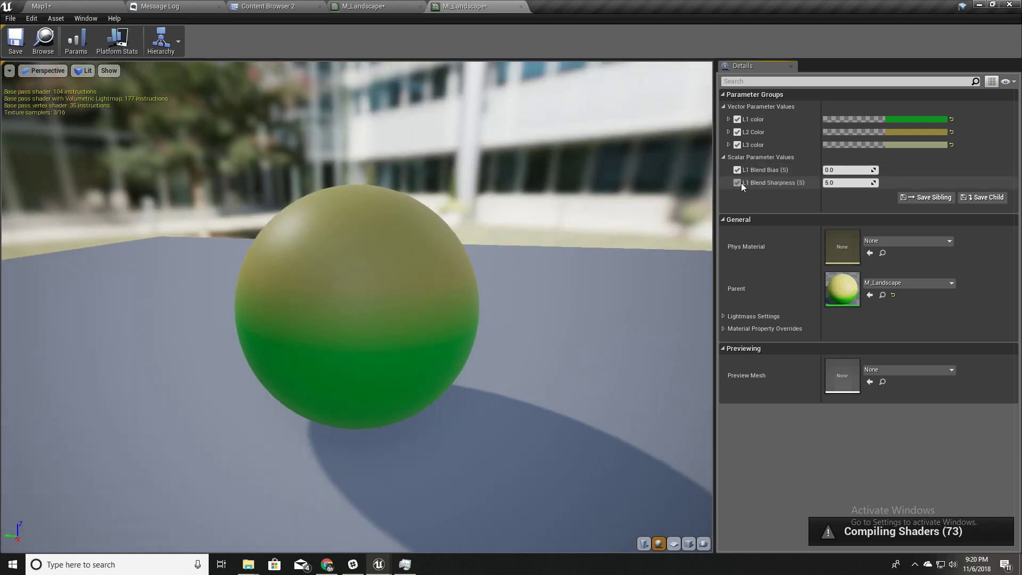
# Step: Set MI_Landscape's L1 Blend Sharpness (S) to about 228.74 and L1 Blend Bias (S) to about -66.39
pyautogui.moveTo(514, 263); pyautogui.dragTo(692, 237)
pyautogui.moveTo(437, 266); pyautogui.dragTo(404, 267)
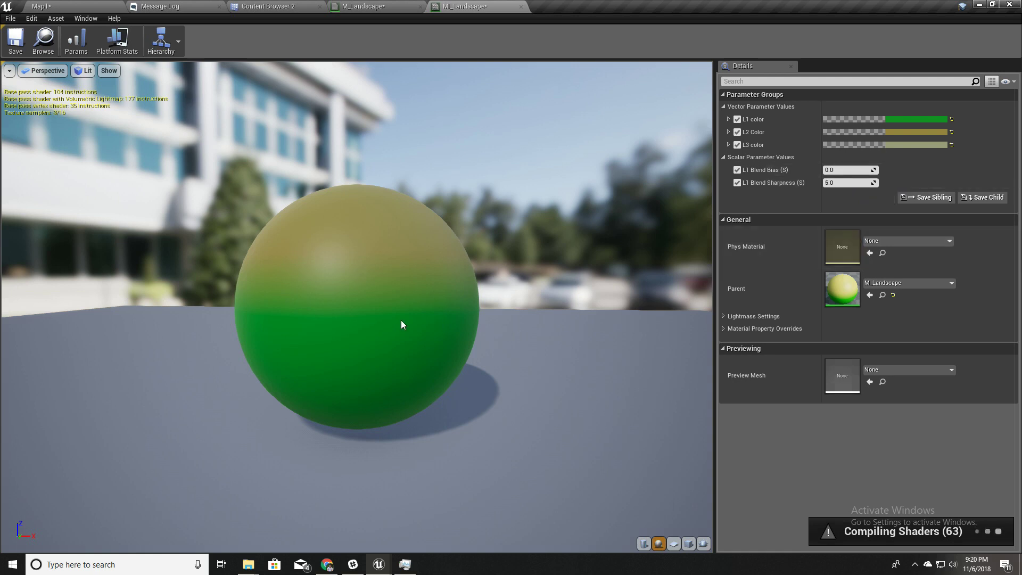
pyautogui.moveTo(445, 324); pyautogui.dragTo(453, 304)
pyautogui.moveTo(367, 383); pyautogui.dragTo(372, 404)
pyautogui.moveTo(851, 168)
pyautogui.mouseDown()
pyautogui.moveTo(874, 168)
pyautogui.moveTo(833, 167)
pyautogui.moveTo(852, 183)
pyautogui.moveTo(879, 183)
pyautogui.moveTo(823, 193)
pyautogui.moveTo(884, 185)
pyautogui.moveTo(851, 183)
pyautogui.mouseUp()
pyautogui.scroll(2, 352, 337)
pyautogui.scroll(5, 336, 312)
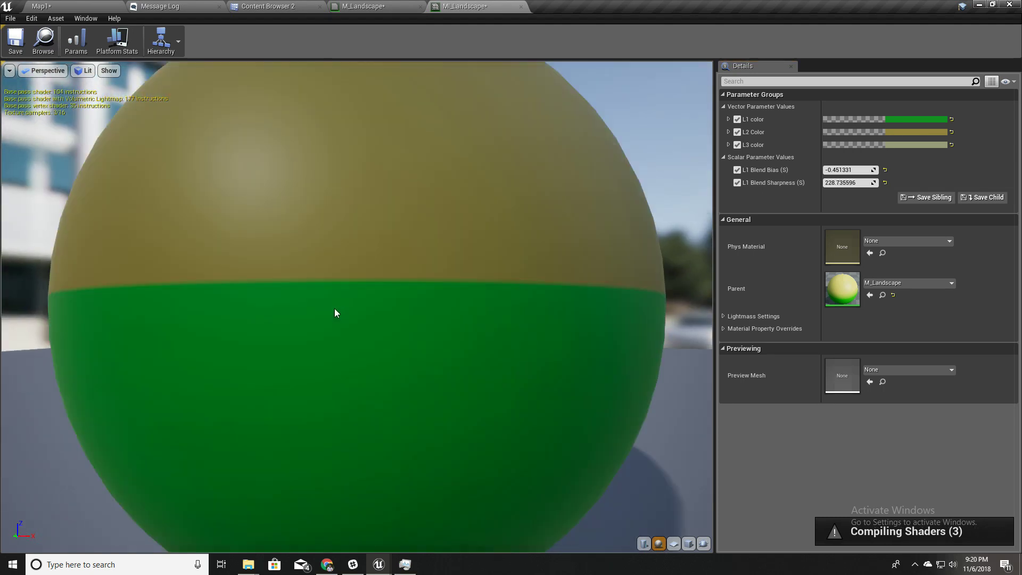
pyautogui.scroll(-6, 381, 282)
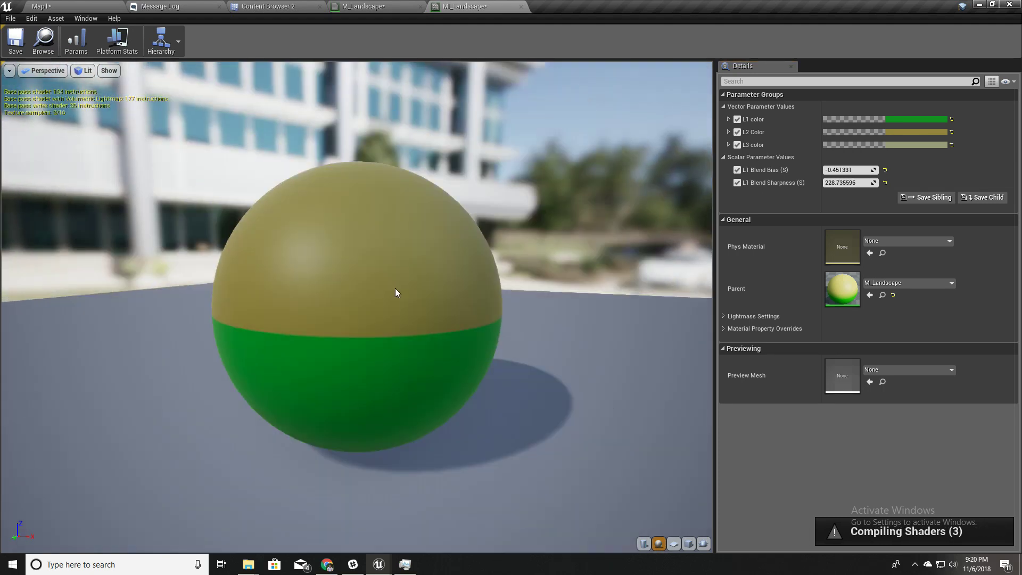
pyautogui.moveTo(846, 170)
pyautogui.mouseDown()
pyautogui.moveTo(827, 169)
pyautogui.moveTo(852, 170)
pyautogui.moveTo(836, 170)
pyautogui.mouseUp()
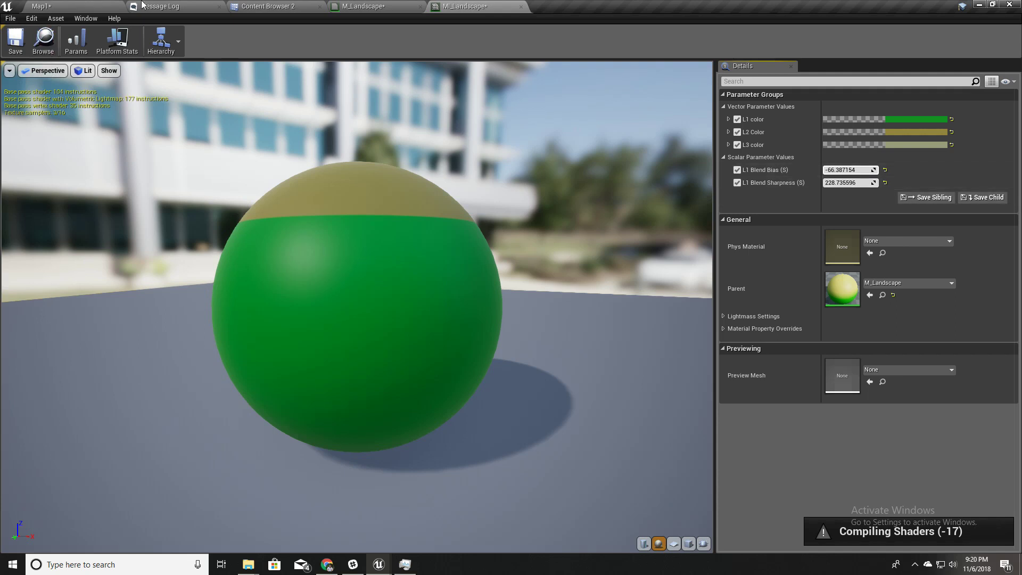
# Step: In the M_Landscape graph, move the L1 blend parameters, WorldAlignedBlend and BlendMaterialAttributes together further above the layer nodes
pyautogui.click(366, 5)
pyautogui.scroll(-2, 544, 308)
pyautogui.moveTo(347, 127); pyautogui.dragTo(654, 284)
pyautogui.moveTo(658, 207); pyautogui.dragTo(557, 162)
pyautogui.scroll(-4, 576, 263)
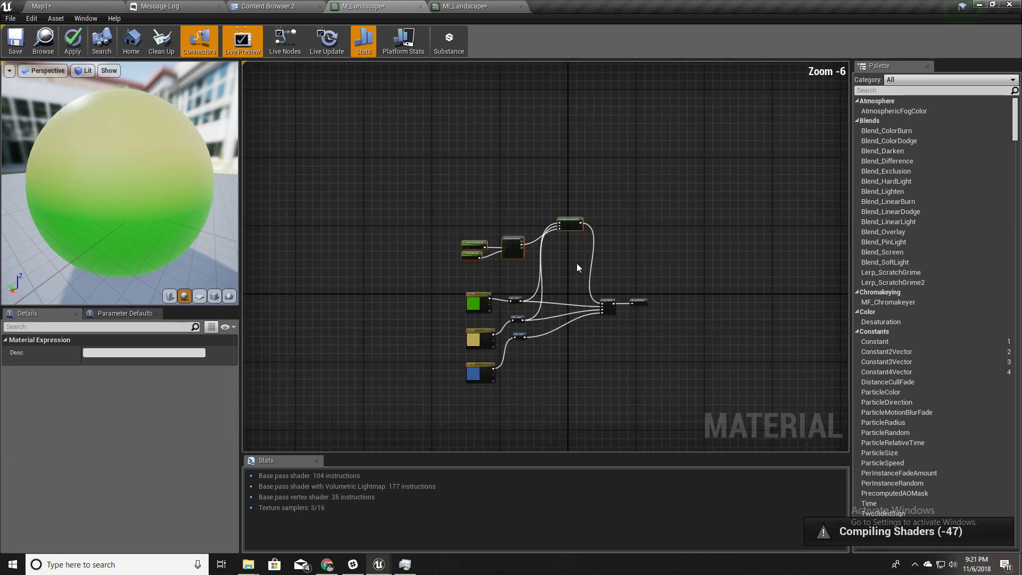
pyautogui.scroll(2, 579, 324)
pyautogui.moveTo(599, 331); pyautogui.dragTo(642, 319)
pyautogui.moveTo(459, 256); pyautogui.dragTo(625, 322, button='right')
pyautogui.moveTo(342, 125); pyautogui.dragTo(586, 240)
pyautogui.moveTo(572, 163); pyautogui.dragTo(581, 113)
# Step: Move the two L1 blend parameters and WorldAlignedBlend up to sit roughly level with BlendMaterialAttributes
pyautogui.moveTo(502, 240); pyautogui.dragTo(520, 274, button='right')
pyautogui.click(520, 273)
pyautogui.moveTo(382, 148); pyautogui.dragTo(494, 218)
pyautogui.moveTo(342, 119); pyautogui.dragTo(487, 224)
pyautogui.moveTo(518, 178); pyautogui.dragTo(504, 145)
pyautogui.rightClick(627, 220)
# Step: Duplicate the L1 blend parameters, WorldAlignedBlend and BlendMaterialAttributes, keeping the copies between the originals and the layer nodes
pyautogui.moveTo(341, 103); pyautogui.dragTo(639, 213)
pyautogui.moveTo(623, 276); pyautogui.dragTo(552, 296, button='right')
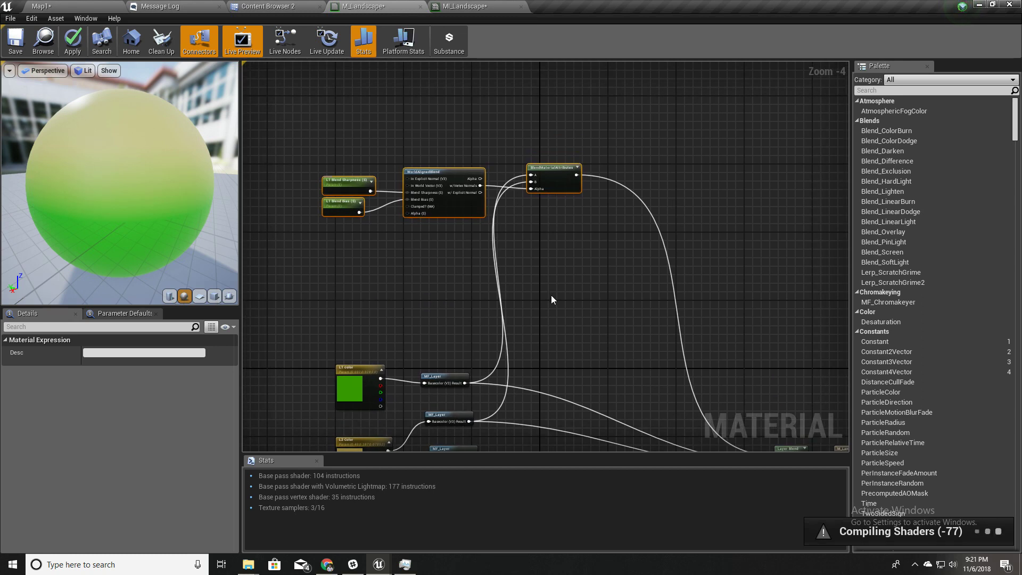
pyautogui.hotkey('ctrl', 'd')
pyautogui.moveTo(588, 292); pyautogui.dragTo(516, 273)
pyautogui.moveTo(516, 272); pyautogui.dragTo(544, 239, button='right')
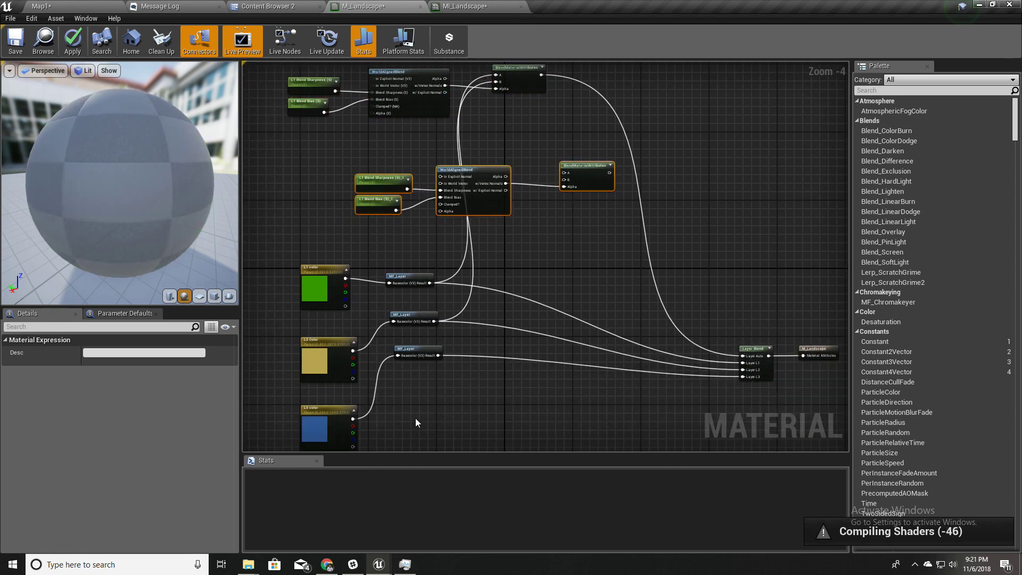
# Step: Rename the duplicated sharpness parameter L2 Blend Sharpness (S)
pyautogui.scroll(3, 426, 208)
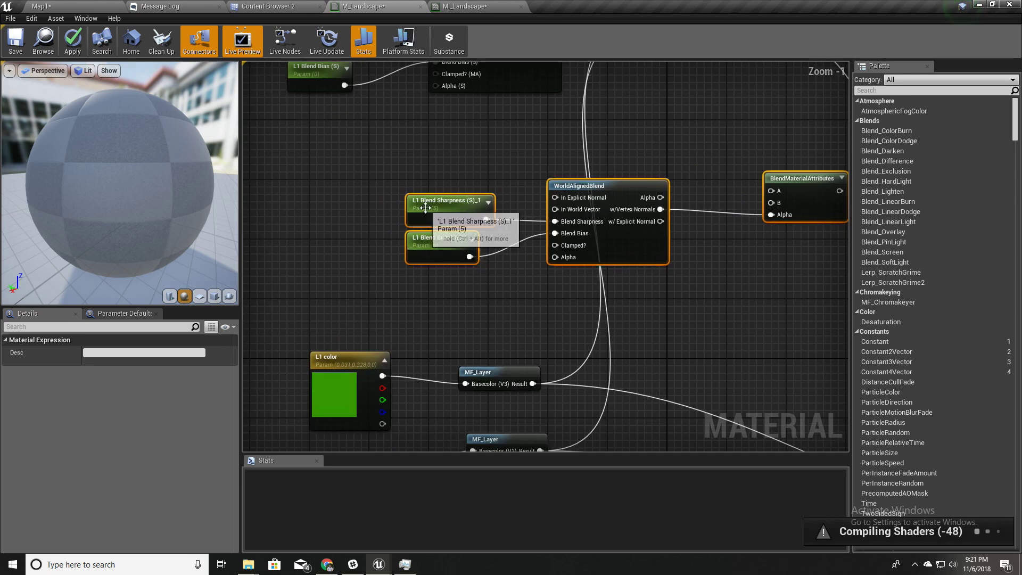
pyautogui.click(426, 207)
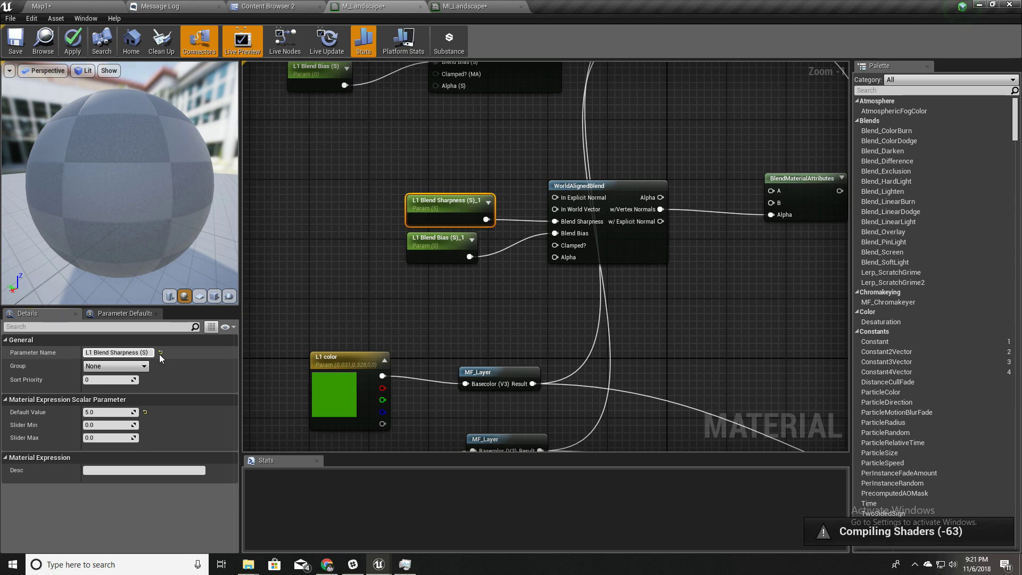
pyautogui.press('BackSpace')
pyautogui.write('2')
# Step: Rename the duplicated bias parameter L2 Blend Bias (S)
pyautogui.click(420, 245)
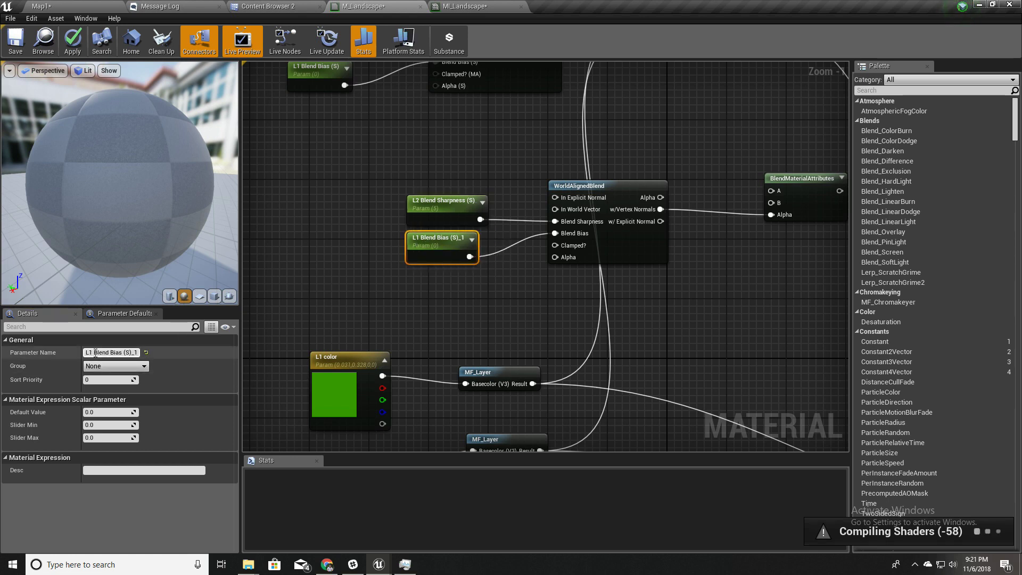
pyautogui.click(123, 353)
pyautogui.press('End')
pyautogui.press('BackSpace')
pyautogui.press('BackSpace')
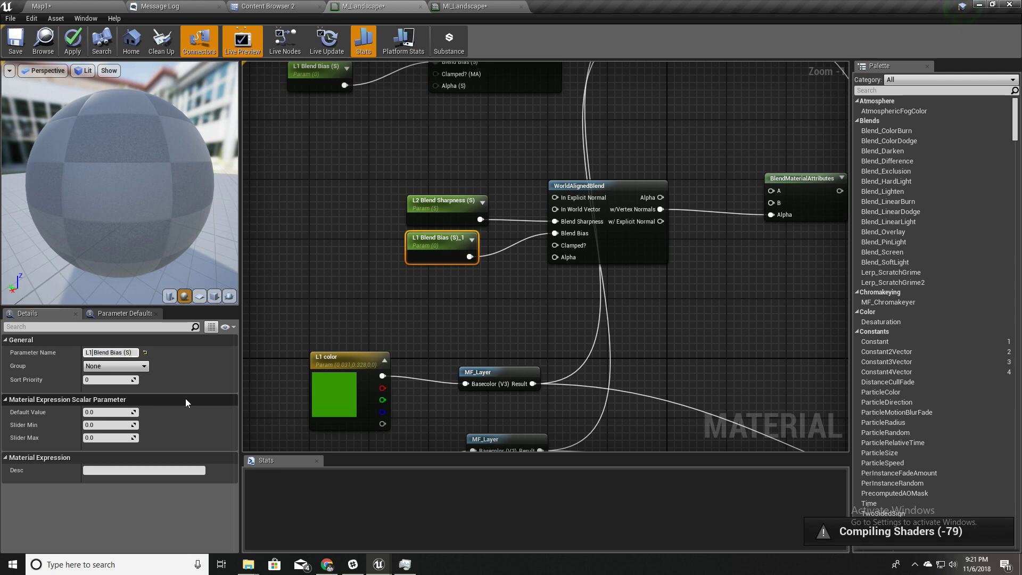
pyautogui.press('BackSpace')
pyautogui.write('23')
pyautogui.press('BackSpace')
pyautogui.press('Return')
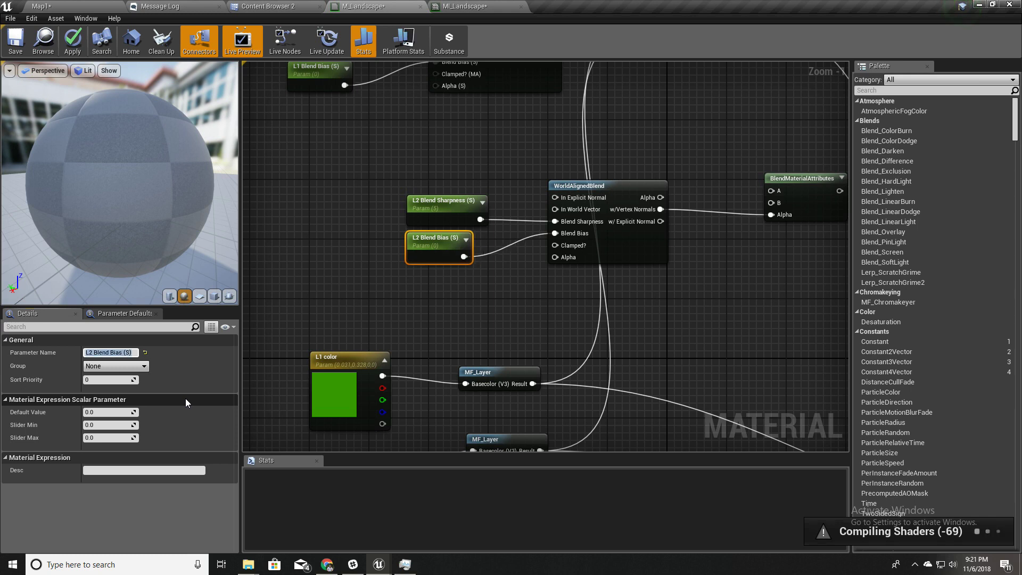
# Step: Connect the first BlendMaterialAttributes output to input A of the duplicate, and the L3 MF_Layer result to its input B
pyautogui.moveTo(458, 305); pyautogui.dragTo(380, 346, button='right')
pyautogui.moveTo(572, 333); pyautogui.dragTo(571, 407, button='right')
pyautogui.moveTo(572, 105); pyautogui.dragTo(628, 276)
pyautogui.moveTo(615, 354); pyautogui.dragTo(653, 182, button='right')
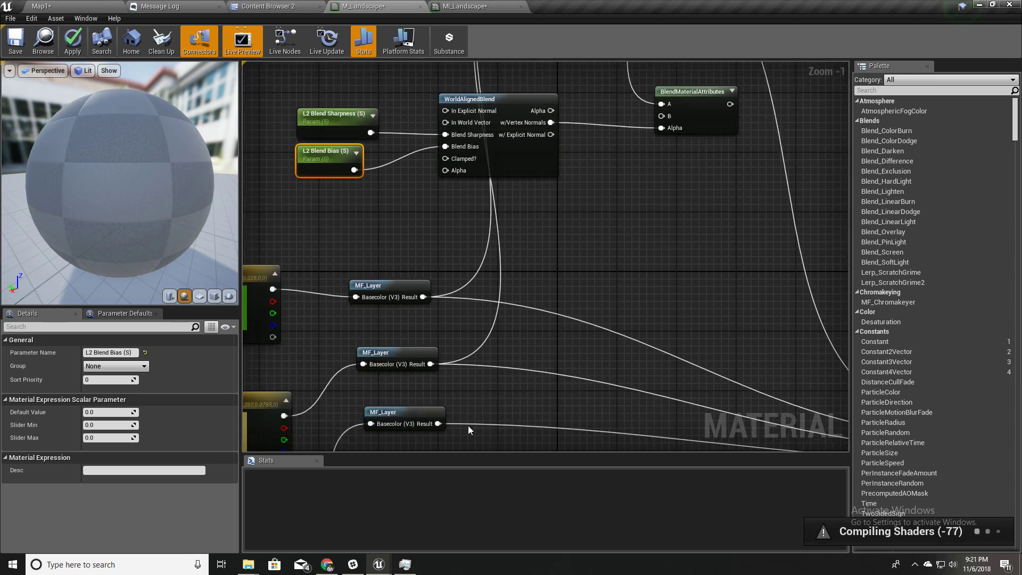
pyautogui.moveTo(439, 424); pyautogui.dragTo(662, 116)
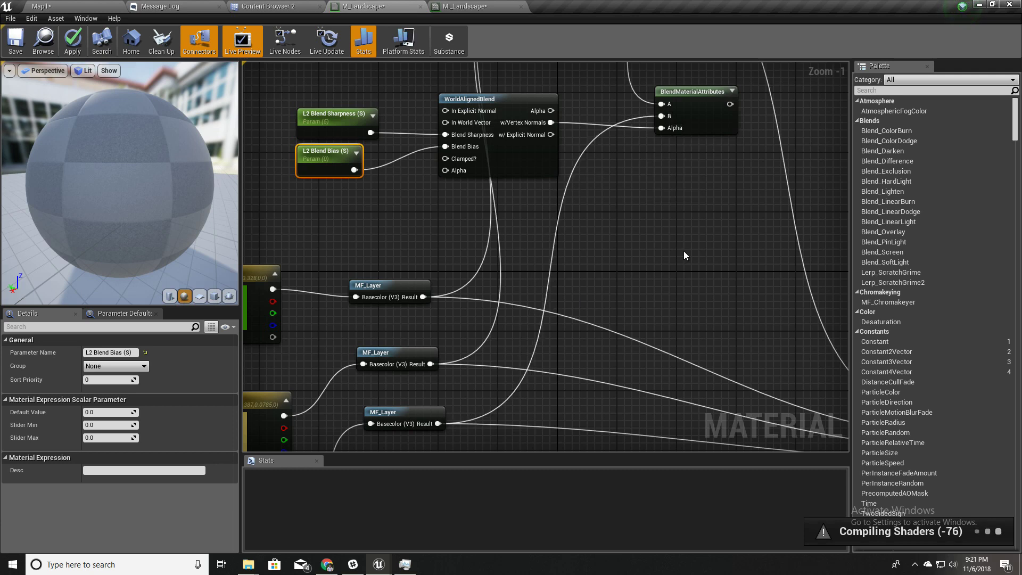
# Step: Connect the duplicate BlendMaterialAttributes output to Layer Auto on the Layer Blend and apply the material changes
pyautogui.moveTo(711, 264); pyautogui.dragTo(509, 276, button='right')
pyautogui.moveTo(527, 116); pyautogui.dragTo(762, 291)
pyautogui.moveTo(752, 234); pyautogui.dragTo(798, 436, button='right')
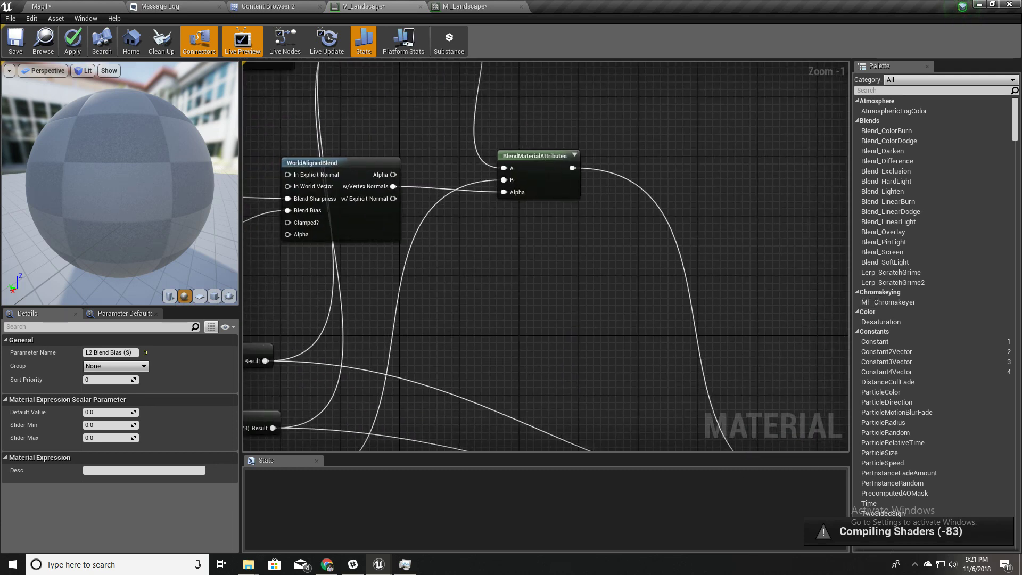
pyautogui.moveTo(479, 304); pyautogui.dragTo(559, 340, button='right')
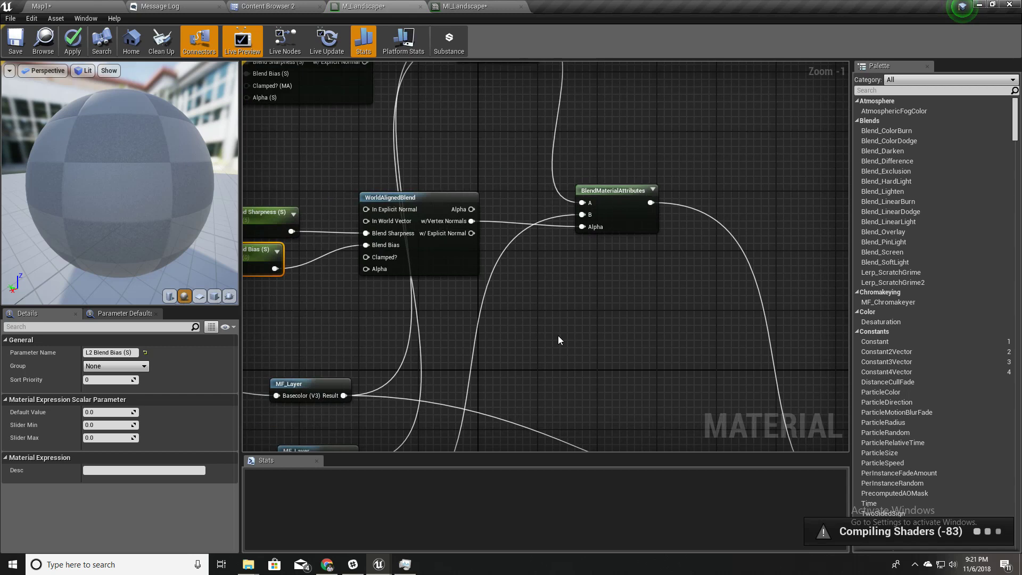
pyautogui.click(73, 43)
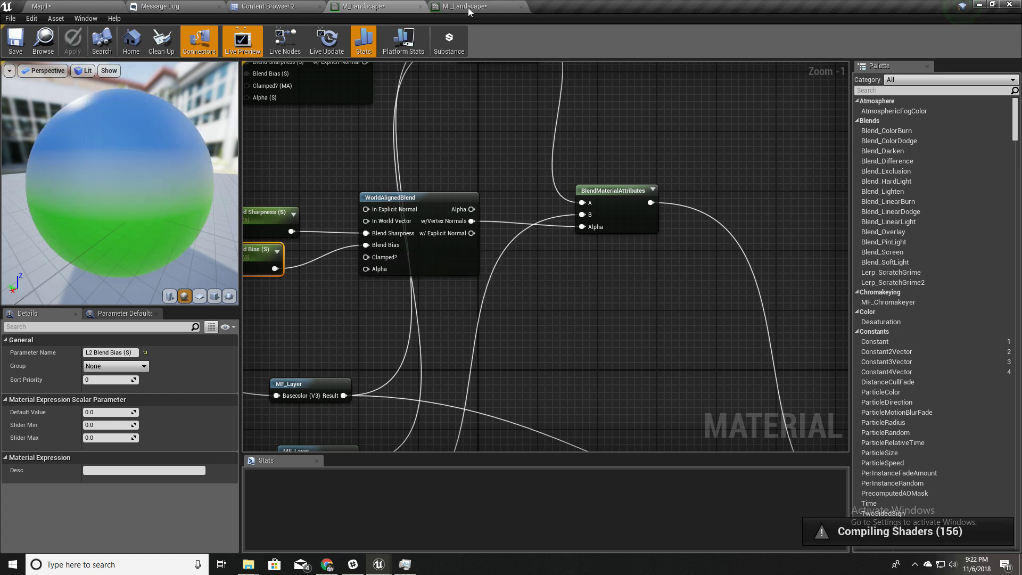
pyautogui.moveTo(215, 172); pyautogui.dragTo(165, 194)
# Step: In MI_Landscape, enable the L2 Blend Bias (S) and L2 Blend Sharpness (S) overrides
pyautogui.click(464, 6)
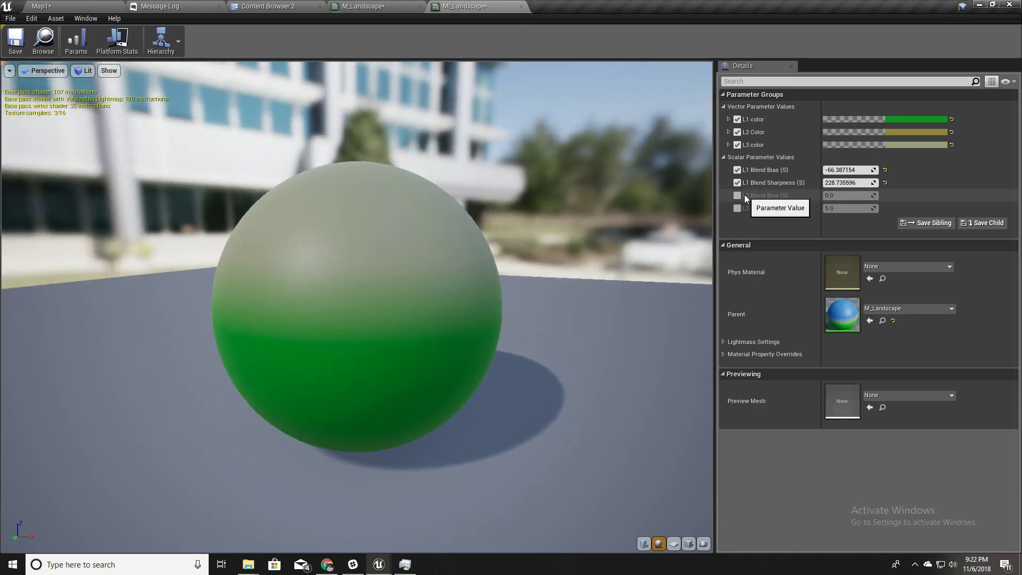
pyautogui.click(738, 196)
pyautogui.click(737, 209)
pyautogui.moveTo(375, 321); pyautogui.dragTo(448, 357)
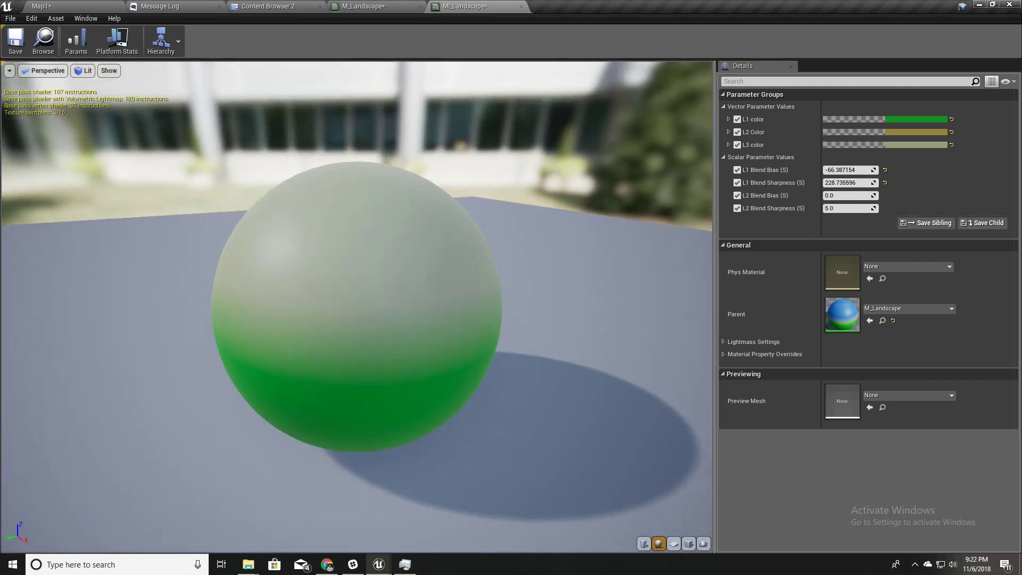
# Step: Change MI_Landscape's L3 color to blue, hex sRGB 2A5E9B00
pyautogui.click(919, 146)
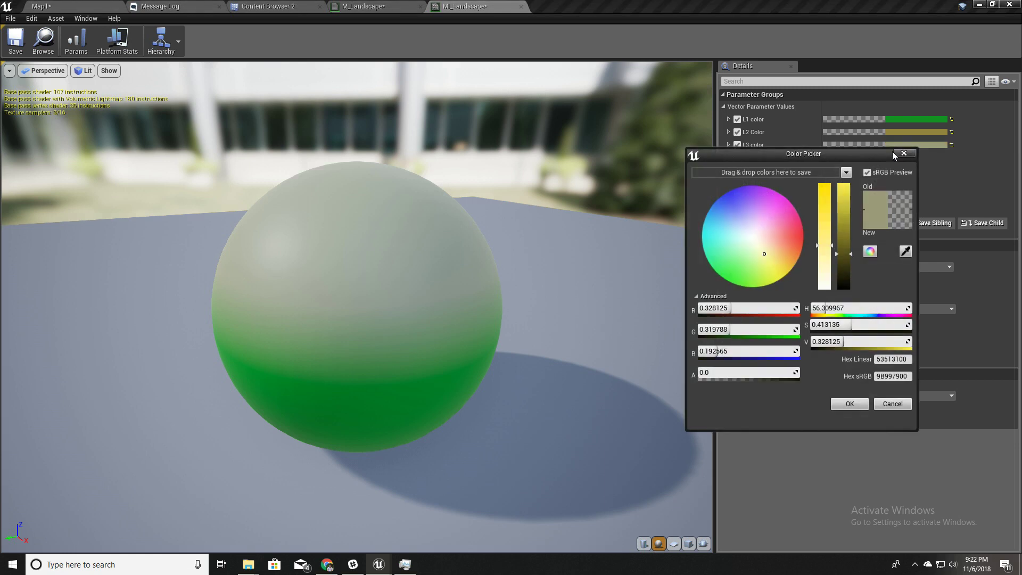
pyautogui.moveTo(728, 208); pyautogui.dragTo(717, 204)
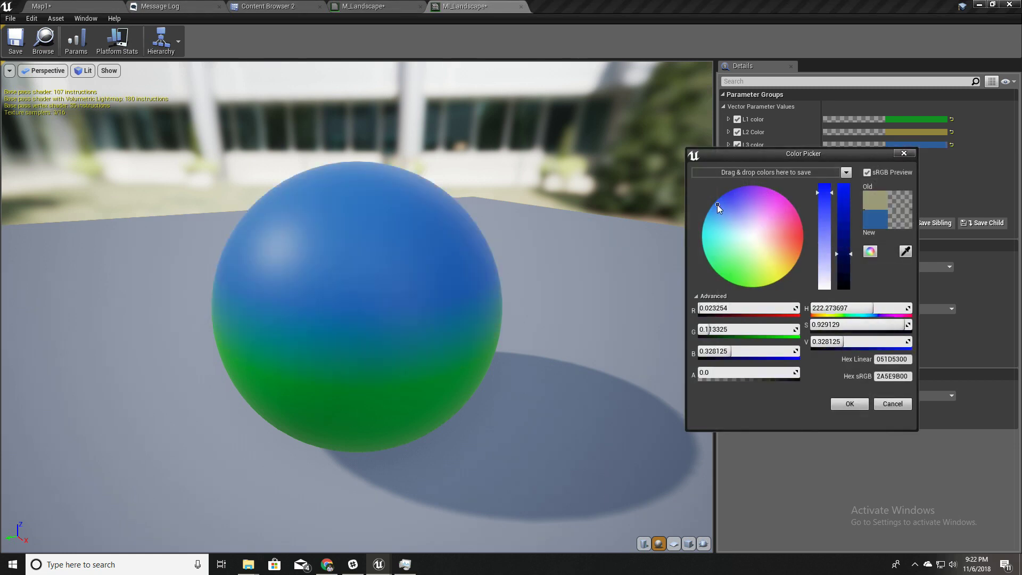
pyautogui.click(851, 404)
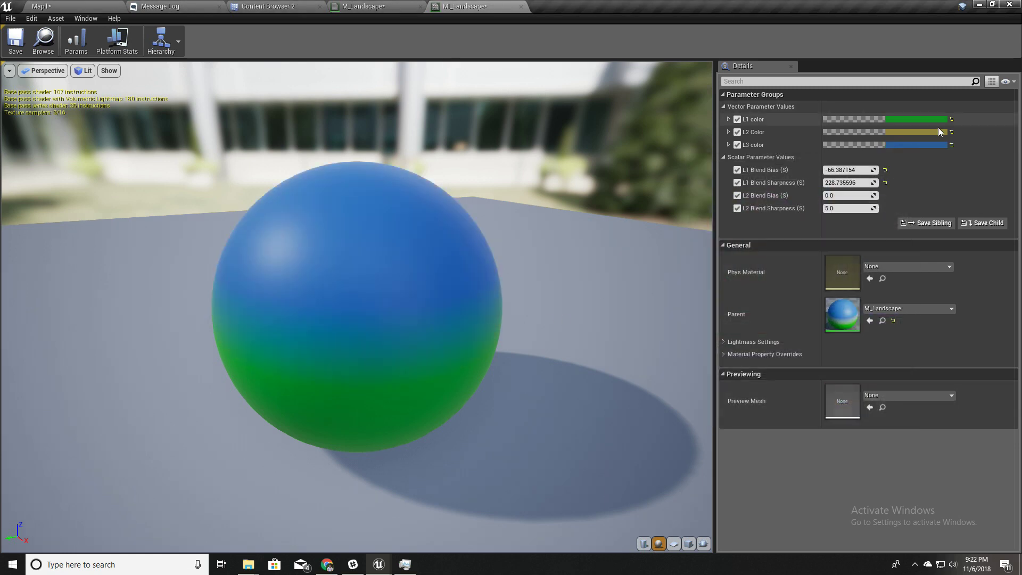
# Step: Change MI_Landscape's L2 Color to dark red, hex sRGB 93001F00
pyautogui.moveTo(407, 319); pyautogui.dragTo(656, 297)
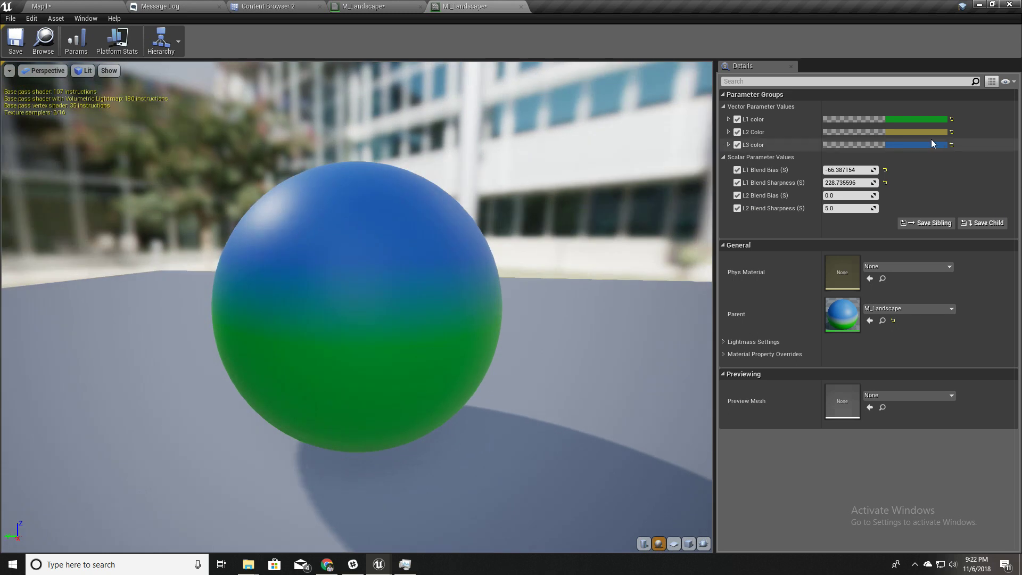
pyautogui.click(913, 133)
pyautogui.moveTo(745, 235); pyautogui.dragTo(824, 220)
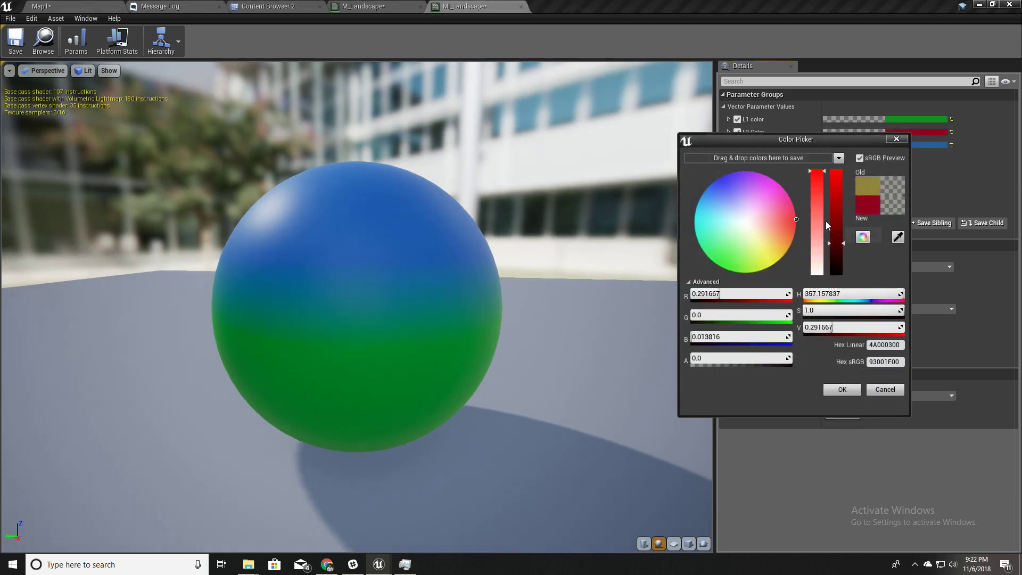
pyautogui.click(842, 390)
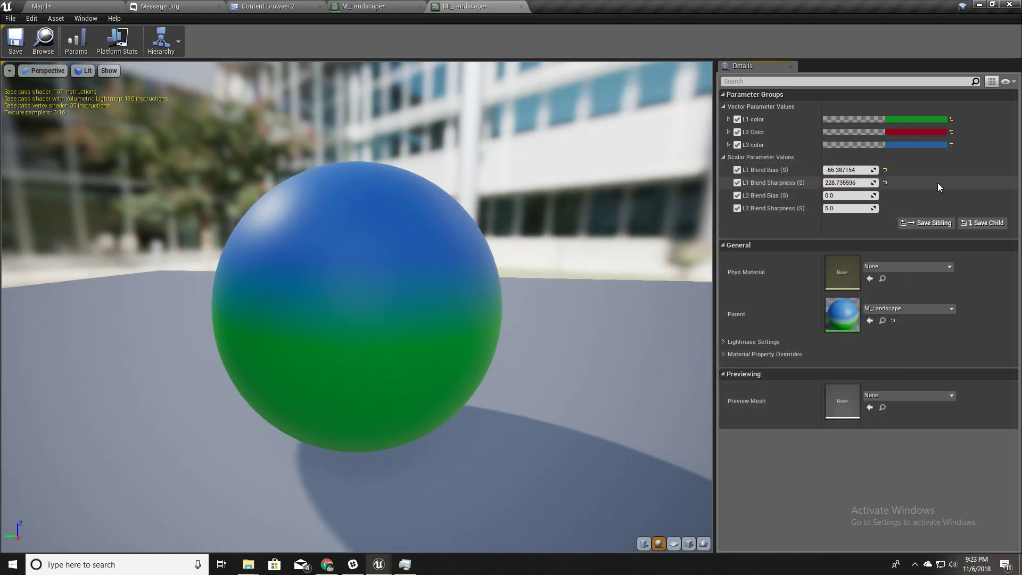
# Step: Set MI_Landscape's L2 Blend Sharpness (S) to about 51.58 and L2 Blend Bias (S) to about -17.68
pyautogui.moveTo(349, 330); pyautogui.dragTo(373, 322)
pyautogui.moveTo(853, 192); pyautogui.dragTo(840, 195)
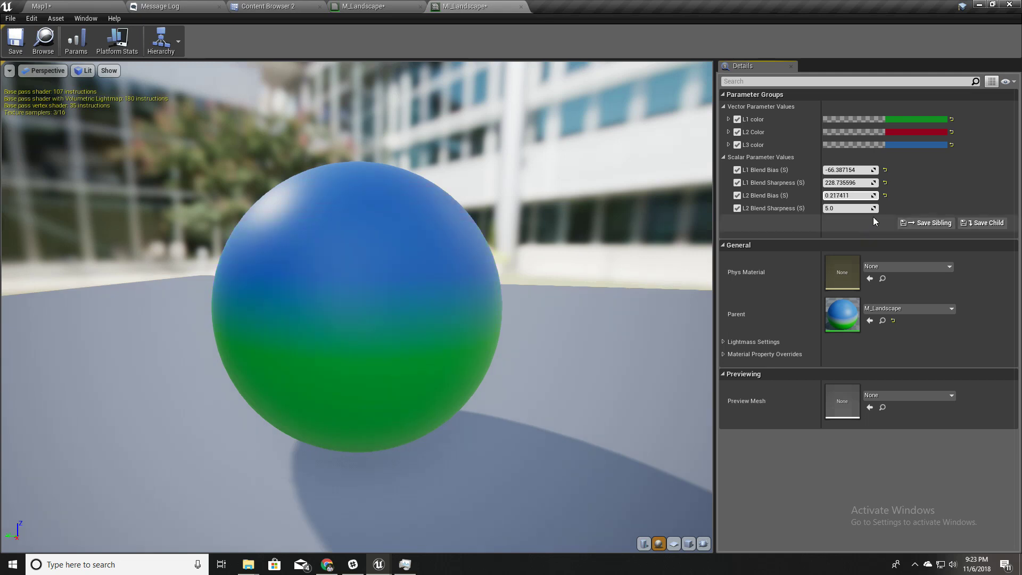
pyautogui.moveTo(846, 209); pyautogui.dragTo(850, 209)
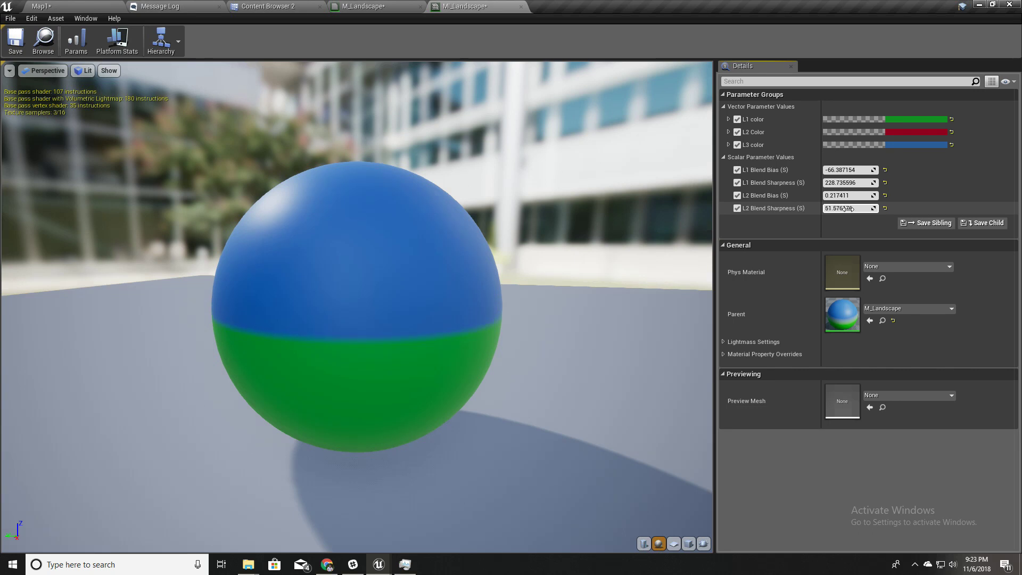
pyautogui.moveTo(847, 196); pyautogui.dragTo(827, 196)
# Step: Examine the slope-based L1, L2 and L3 colour bands on MI_Landscape's preview sphere from several angles
pyautogui.moveTo(383, 274); pyautogui.dragTo(432, 259)
pyautogui.moveTo(352, 266); pyautogui.dragTo(384, 272)
pyautogui.moveTo(417, 238); pyautogui.dragTo(362, 212)
pyautogui.moveTo(421, 195); pyautogui.dragTo(326, 174)
pyautogui.moveTo(293, 244); pyautogui.dragTo(184, 226)
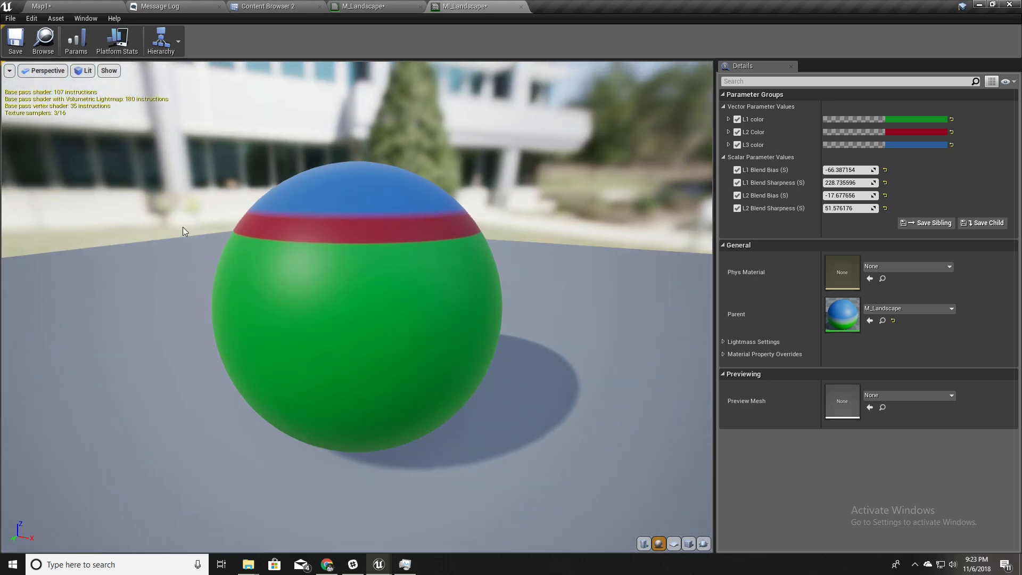
pyautogui.moveTo(315, 201); pyautogui.dragTo(359, 159)
pyautogui.click(363, 6)
pyautogui.click(463, 6)
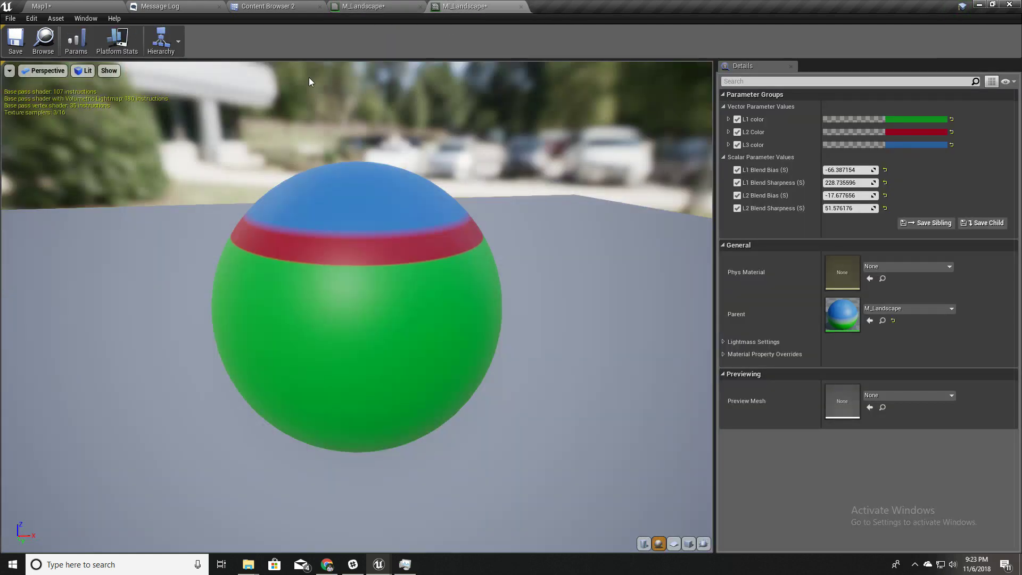
# Step: Create layer info Auto_LayerInfo for the Auto paint layer in Map1_sharedassets on Map1's landscape
pyautogui.click(107, 6)
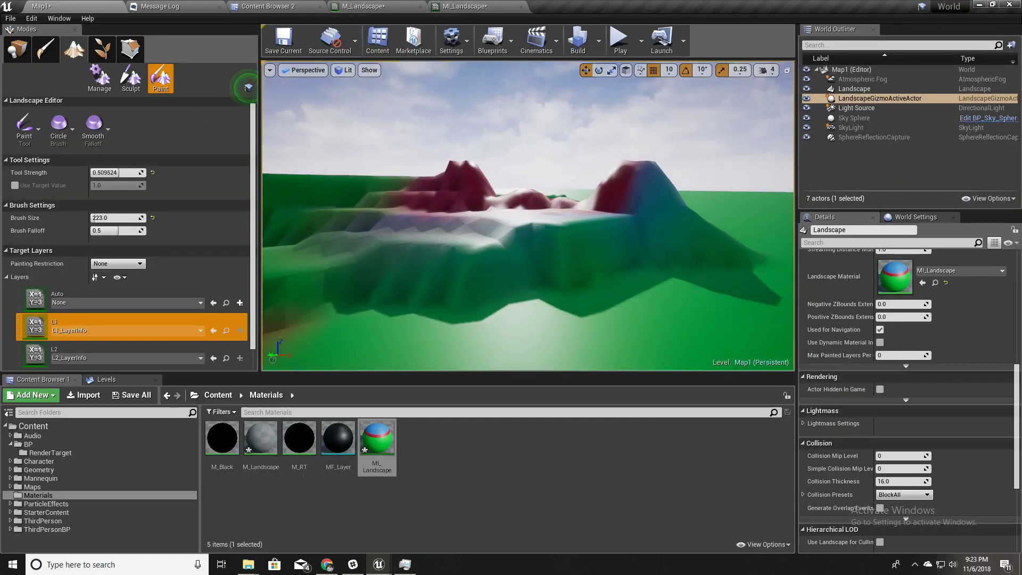
pyautogui.moveTo(527, 215)
pyautogui.mouseDown(button='right')
pyautogui.moveTo(554, 215)
pyautogui.moveTo(490, 212)
pyautogui.moveTo(559, 210)
pyautogui.moveTo(533, 207)
pyautogui.mouseUp(button='right')
pyautogui.scroll(-2, 148, 299)
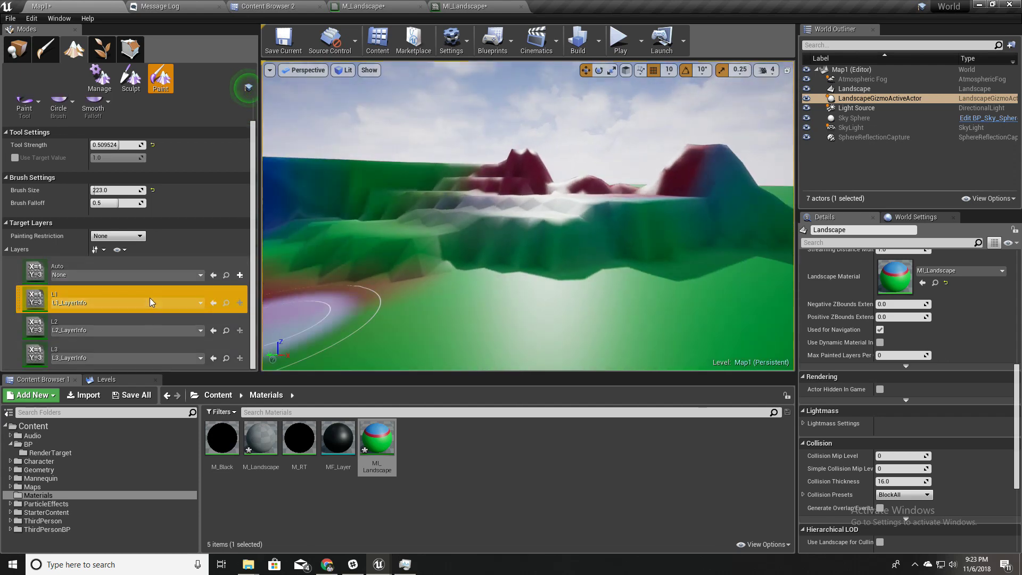
pyautogui.click(76, 262)
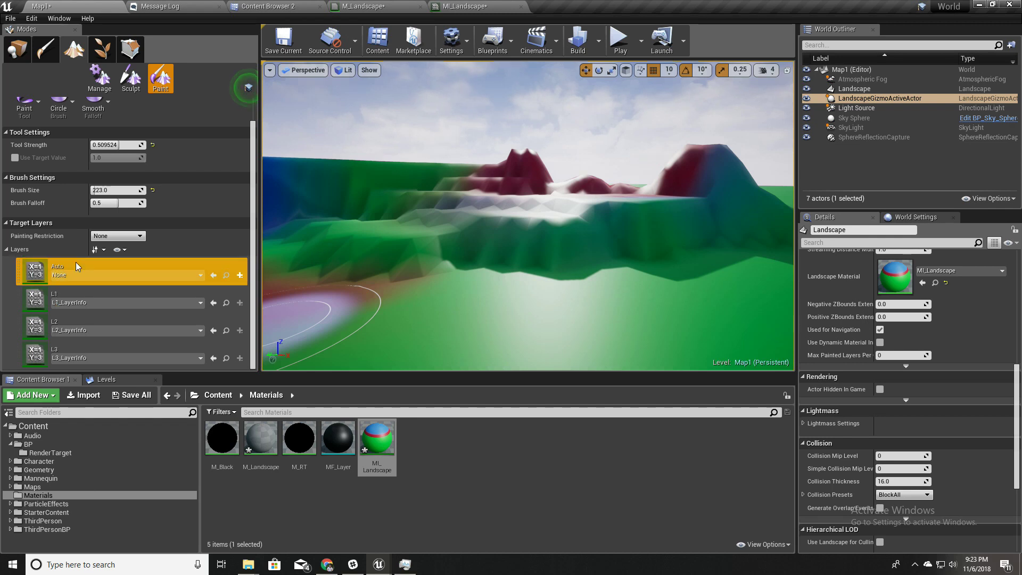
pyautogui.click(240, 277)
pyautogui.click(273, 288)
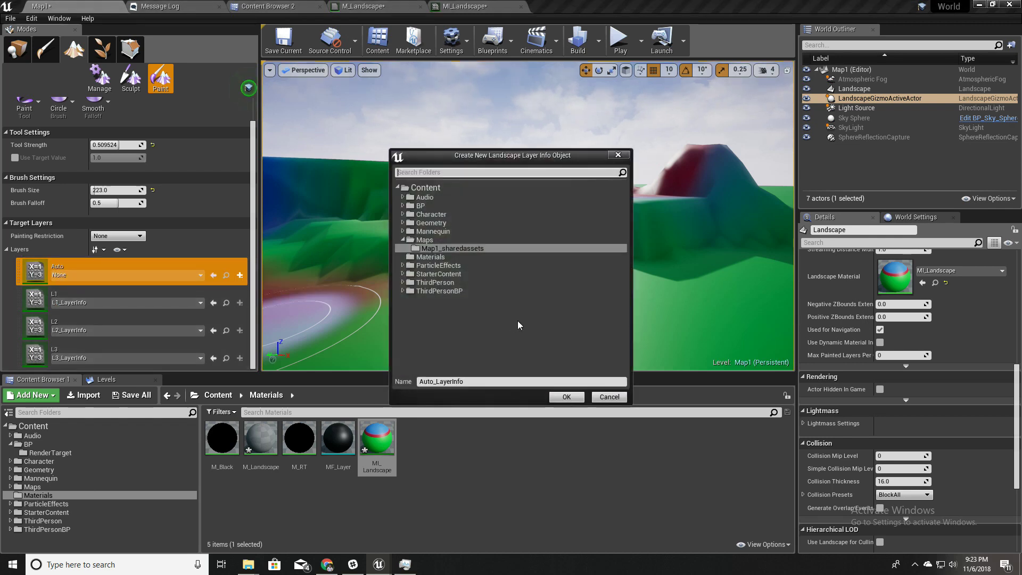
pyautogui.click(564, 397)
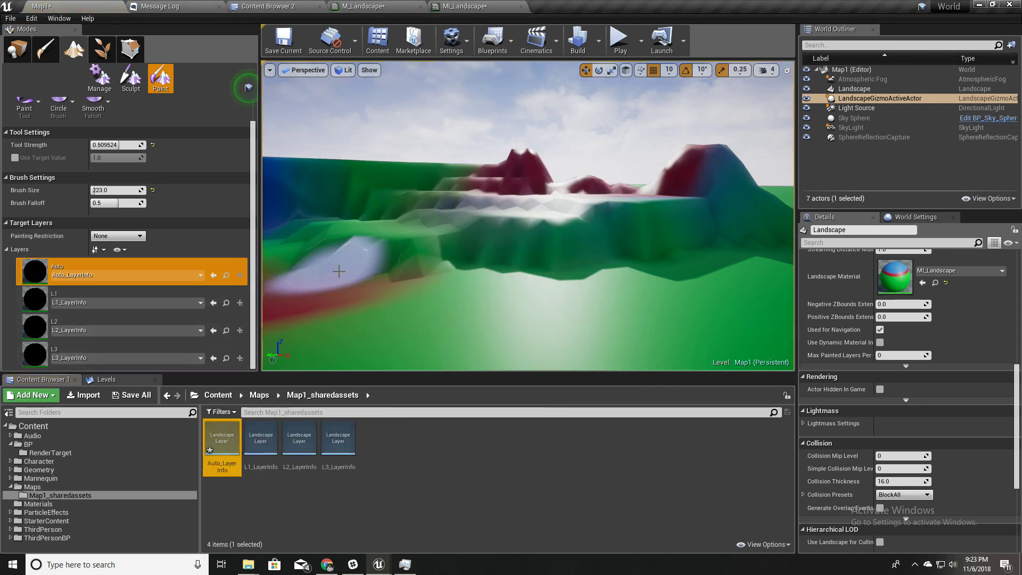
# Step: Set the landscape paint tool's strength to 1.0
pyautogui.moveTo(528, 216)
pyautogui.mouseDown(button='right')
pyautogui.moveTo(602, 216)
pyautogui.moveTo(565, 234)
pyautogui.moveTo(565, 272)
pyautogui.moveTo(549, 266)
pyautogui.mouseUp(button='right')
pyautogui.moveTo(447, 265); pyautogui.dragTo(410, 265, button='right')
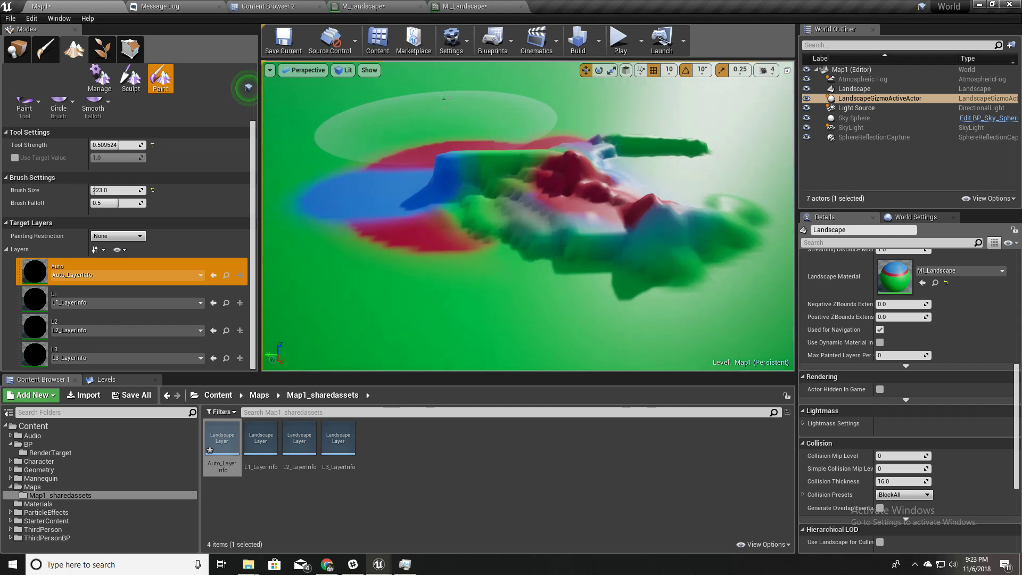
pyautogui.moveTo(484, 260); pyautogui.dragTo(373, 234, button='right')
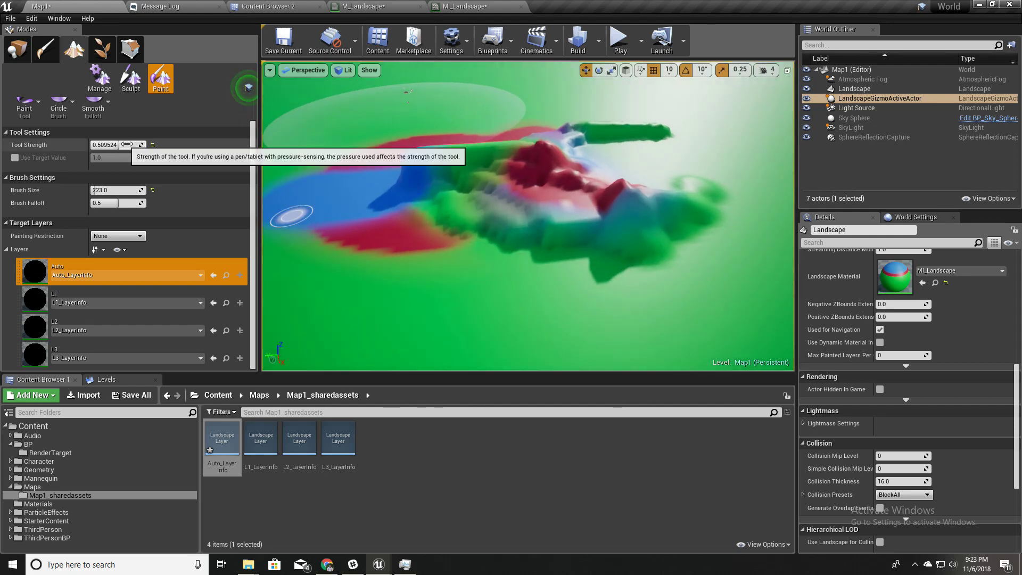
pyautogui.moveTo(111, 145); pyautogui.dragTo(121, 145)
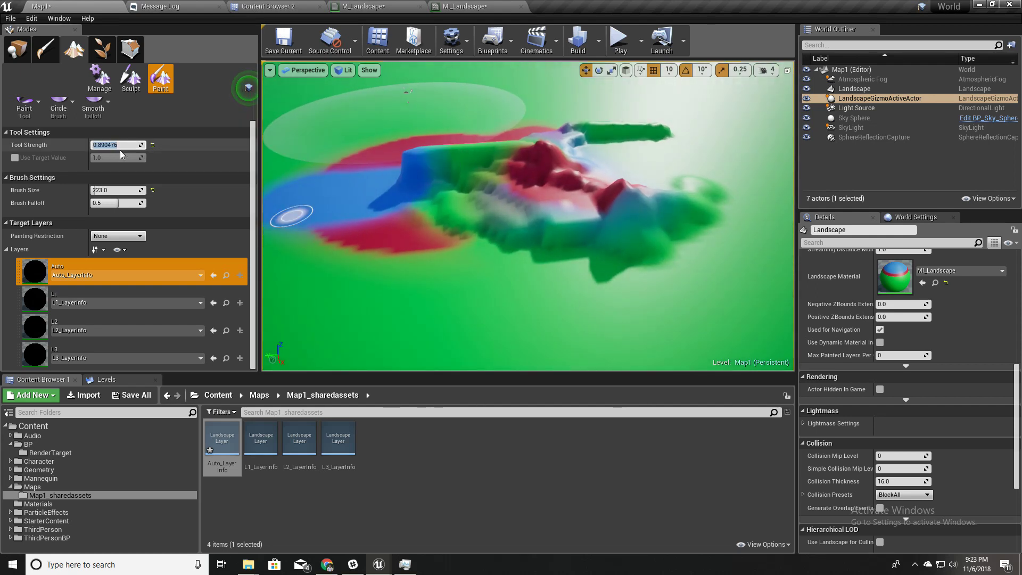
pyautogui.moveTo(440, 300); pyautogui.dragTo(412, 287, button='right')
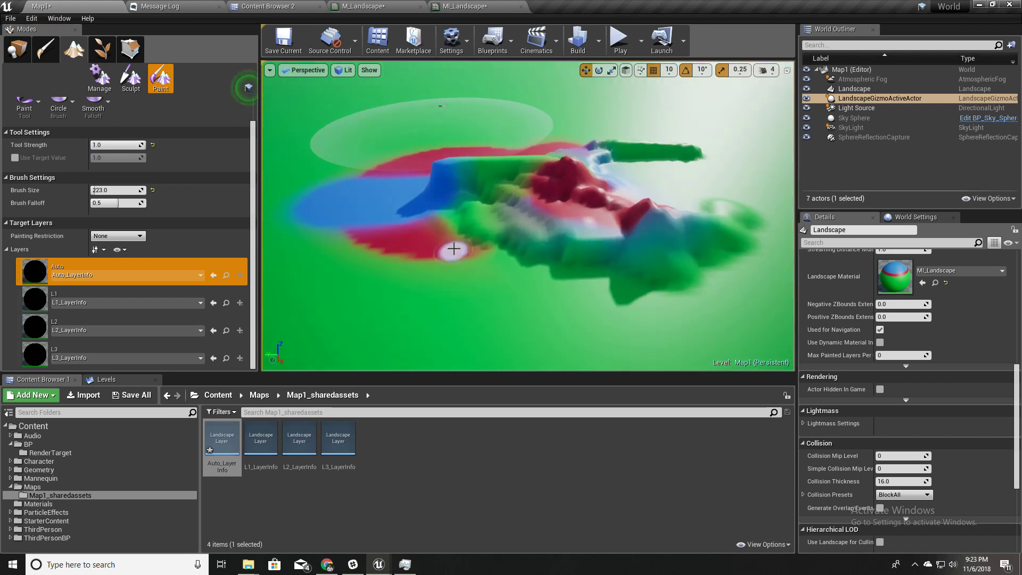
# Step: Enlarge the paint brush to size 3130 and paint the Auto layer across the sculpted hills of the landscape
pyautogui.press(']')
pyautogui.press(']')
pyautogui.press(']')
pyautogui.press(']')
pyautogui.press(']')
pyautogui.press(']')
pyautogui.press(']')
pyautogui.press(']')
pyautogui.press(']')
pyautogui.press(']')
pyautogui.press(']')
pyautogui.press(']')
pyautogui.press(']')
pyautogui.press(']')
pyautogui.press(']')
pyautogui.press(']')
pyautogui.press(']')
pyautogui.press(']')
pyautogui.press(']')
pyautogui.press(']')
pyautogui.moveTo(554, 185)
pyautogui.mouseDown()
pyautogui.moveTo(504, 246)
pyautogui.moveTo(621, 182)
pyautogui.mouseUp()
# Step: Examine how the slope-based Auto layer colours the hills and flat areas from several viewpoints
pyautogui.moveTo(620, 181); pyautogui.dragTo(620, 152, button='right')
pyautogui.press('w')
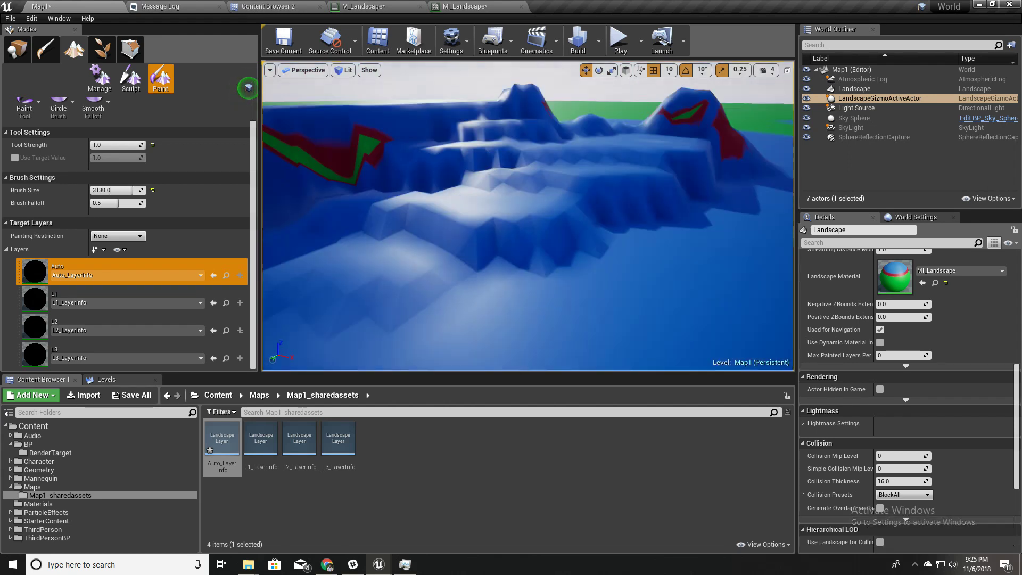
pyautogui.moveTo(528, 239); pyautogui.dragTo(528, 239, button='right')
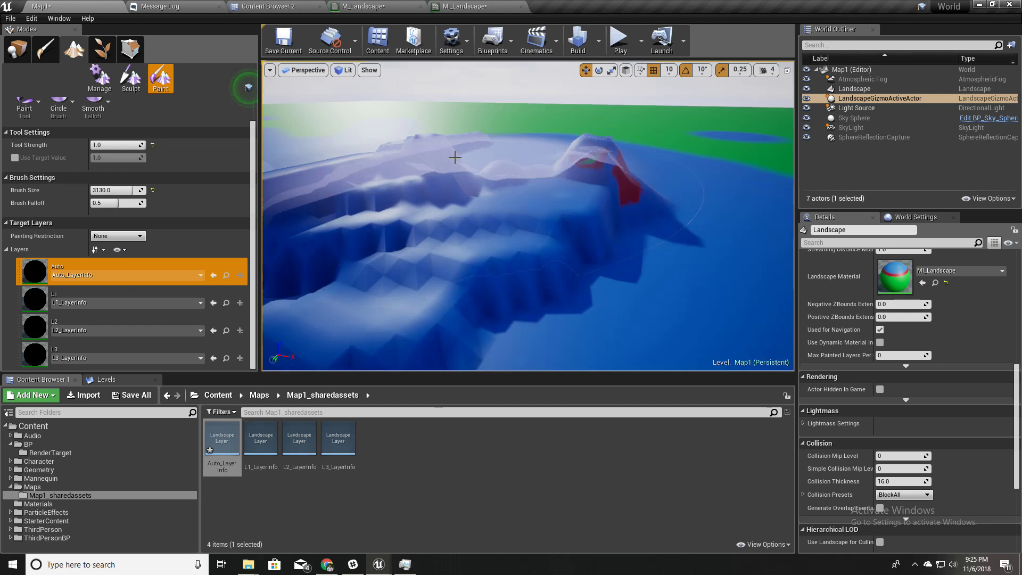
pyautogui.moveTo(541, 171); pyautogui.dragTo(426, 171, button='right')
pyautogui.moveTo(500, 127); pyautogui.dragTo(500, 128, button='right')
pyautogui.press('w')
pyautogui.moveTo(577, 148)
pyautogui.mouseDown(button='right')
pyautogui.moveTo(683, 149)
pyautogui.moveTo(628, 128)
pyautogui.moveTo(522, 122)
pyautogui.moveTo(591, 95)
pyautogui.moveTo(641, 94)
pyautogui.mouseUp(button='right')
pyautogui.press('s')
pyautogui.press('d')
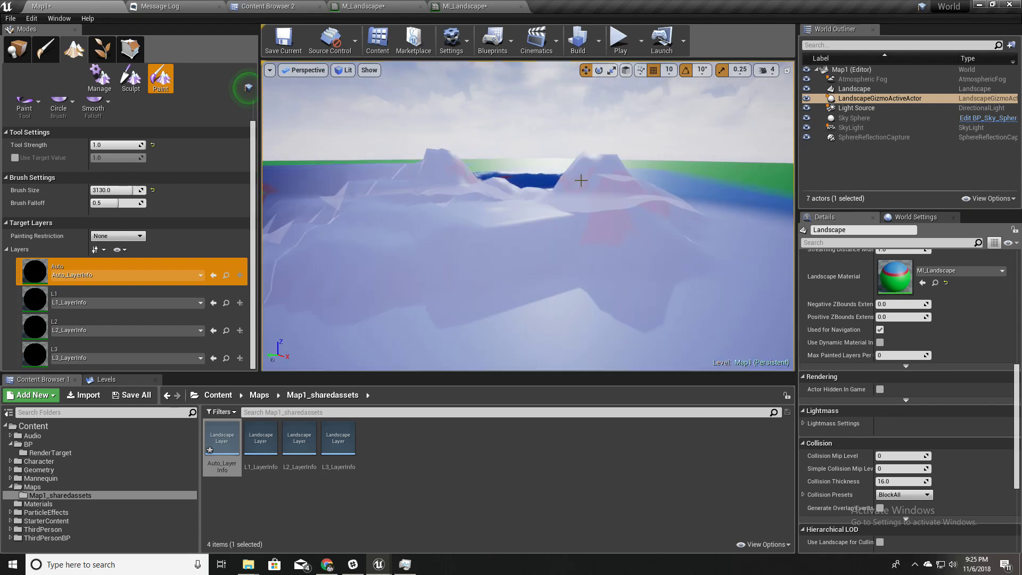
pyautogui.moveTo(561, 206); pyautogui.dragTo(516, 192, button='right')
pyautogui.press('q')
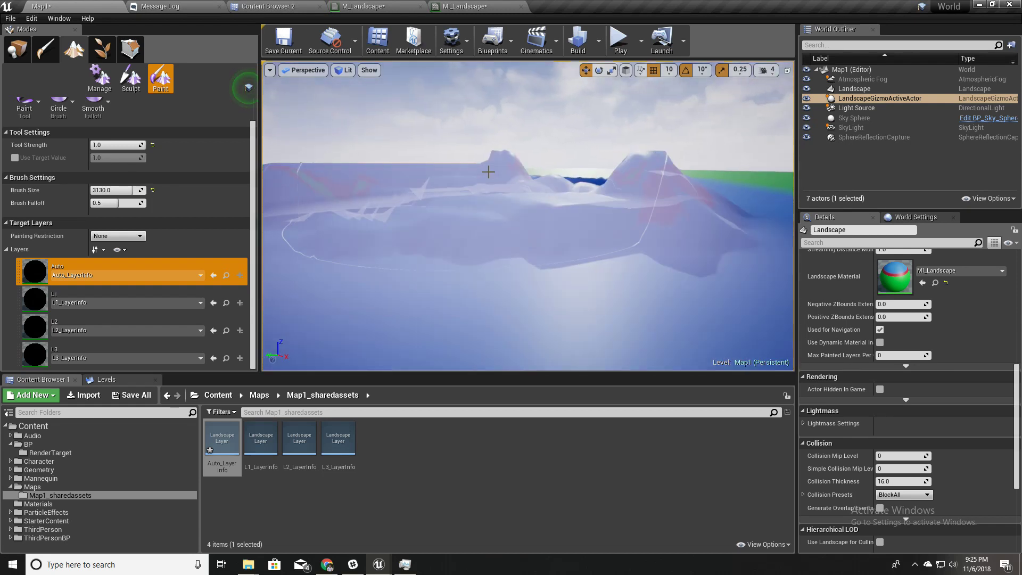
# Step: Float the MI_Landscape editor as a separate window over Map1 and switch from landscape painting to Place mode
pyautogui.click(472, 6)
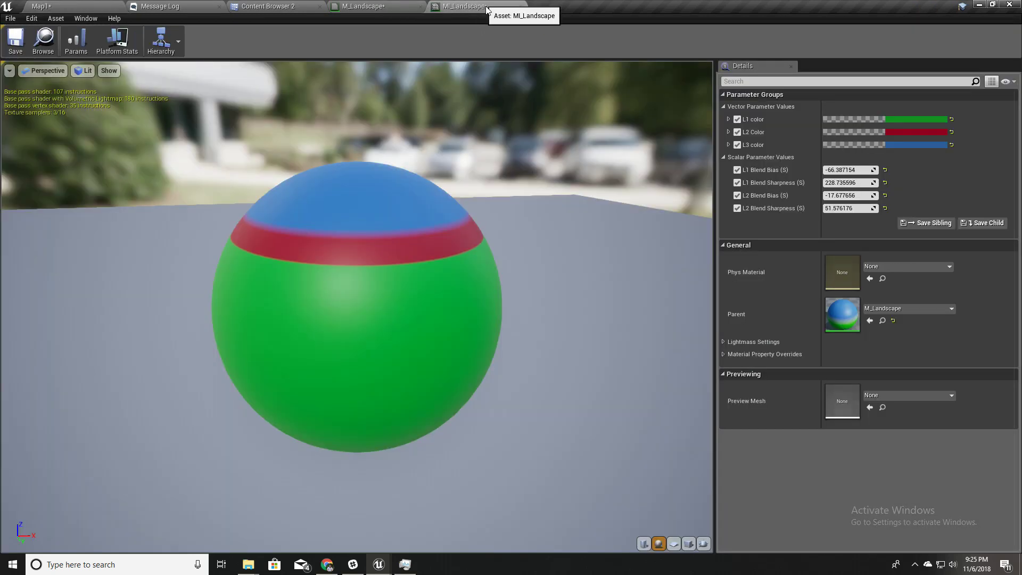
pyautogui.moveTo(472, 7); pyautogui.dragTo(302, 253)
pyautogui.moveTo(528, 248); pyautogui.dragTo(512, 255, button='right')
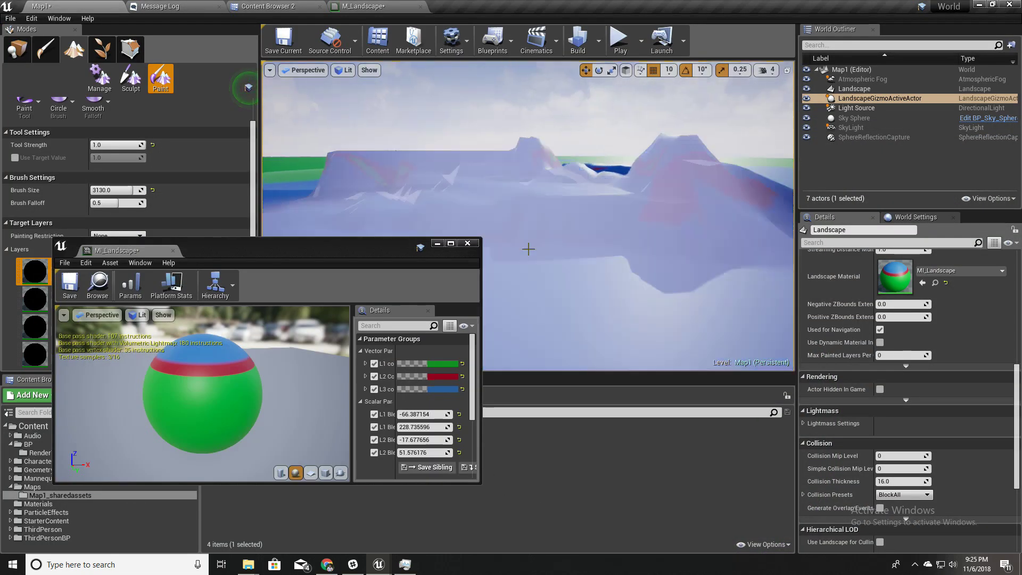
pyautogui.click(15, 52)
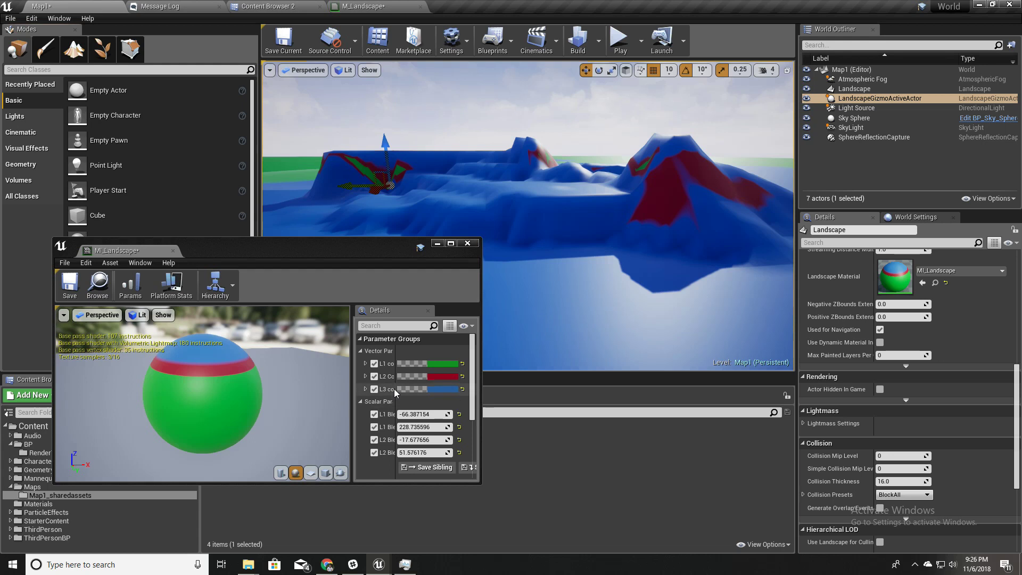
# Step: Change MI_Landscape's L3 color to bright green, hex sRGB 39CC3000
pyautogui.scroll(-1, 418, 423)
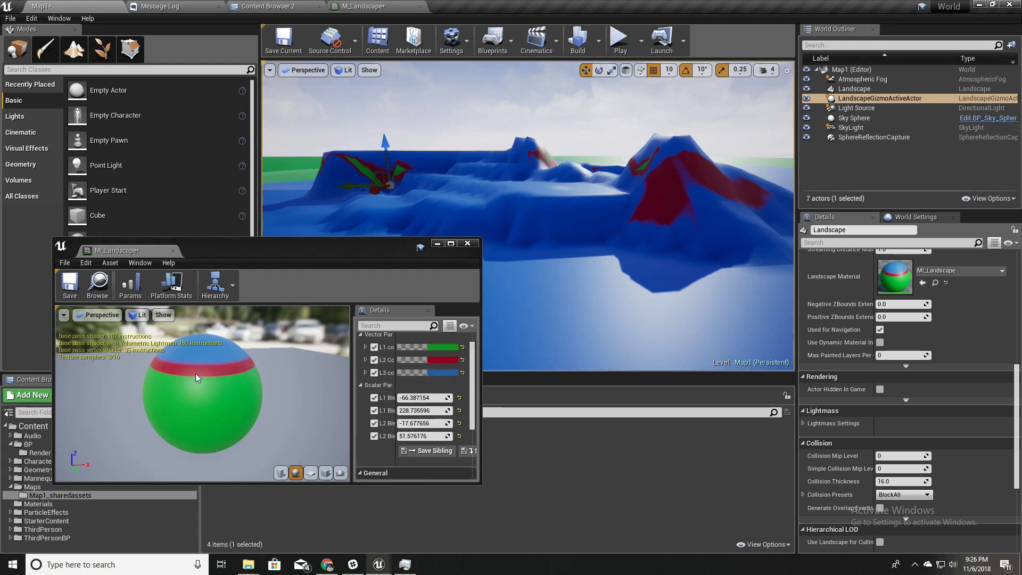
pyautogui.moveTo(180, 385); pyautogui.dragTo(204, 339)
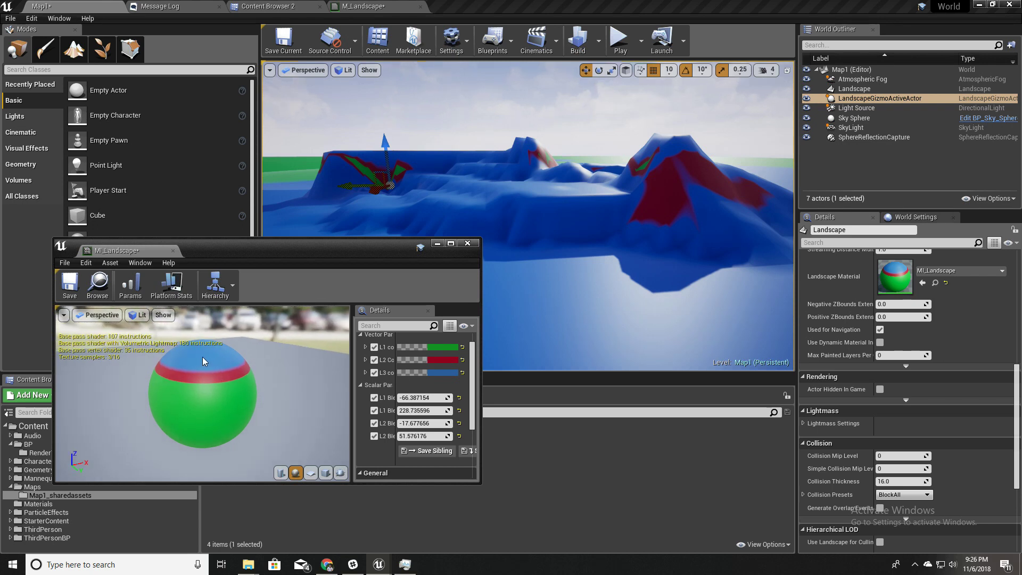
pyautogui.scroll(5, 202, 357)
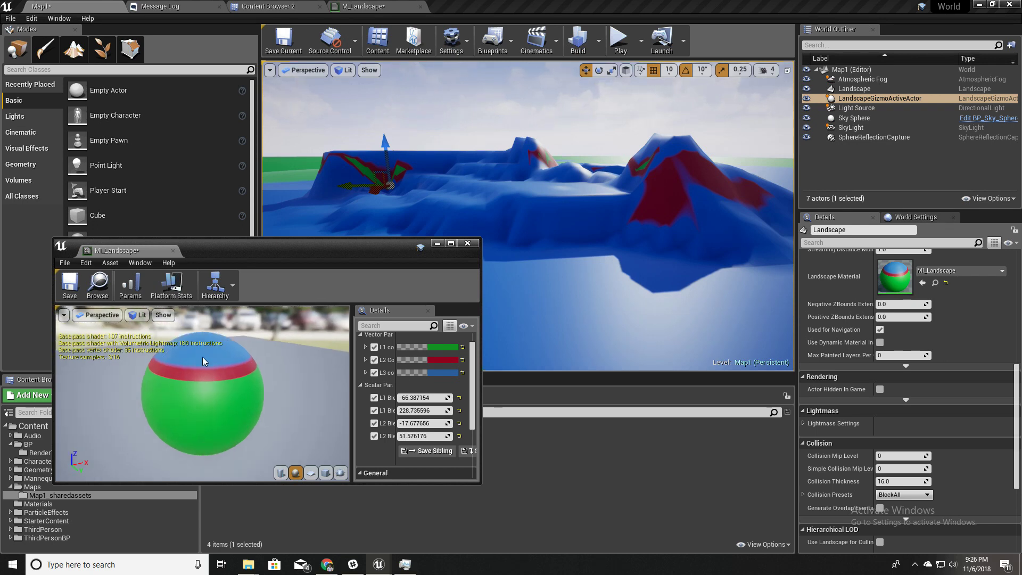
pyautogui.scroll(-5, 203, 357)
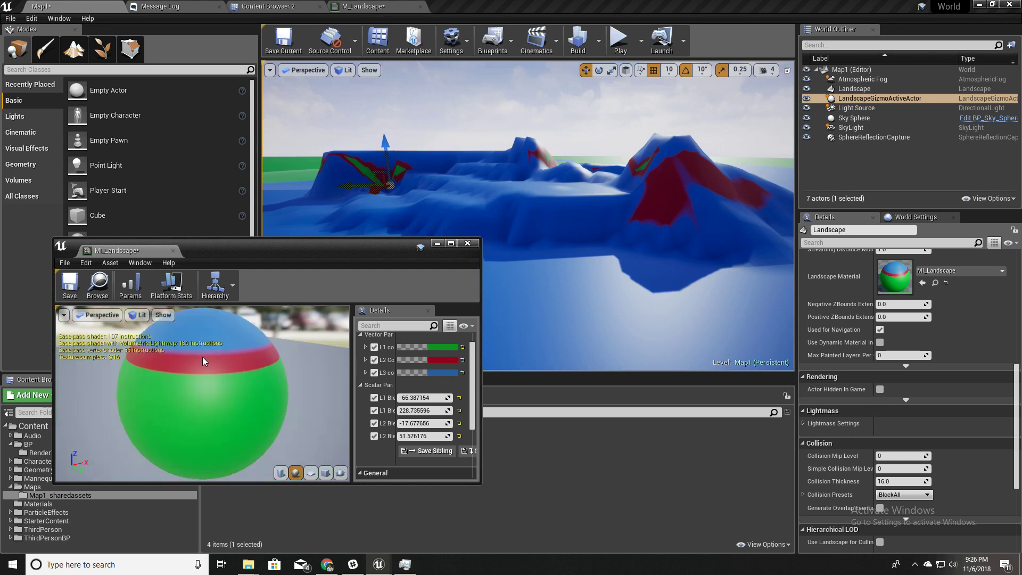
pyautogui.click(444, 373)
pyautogui.moveTo(520, 375); pyautogui.dragTo(460, 404)
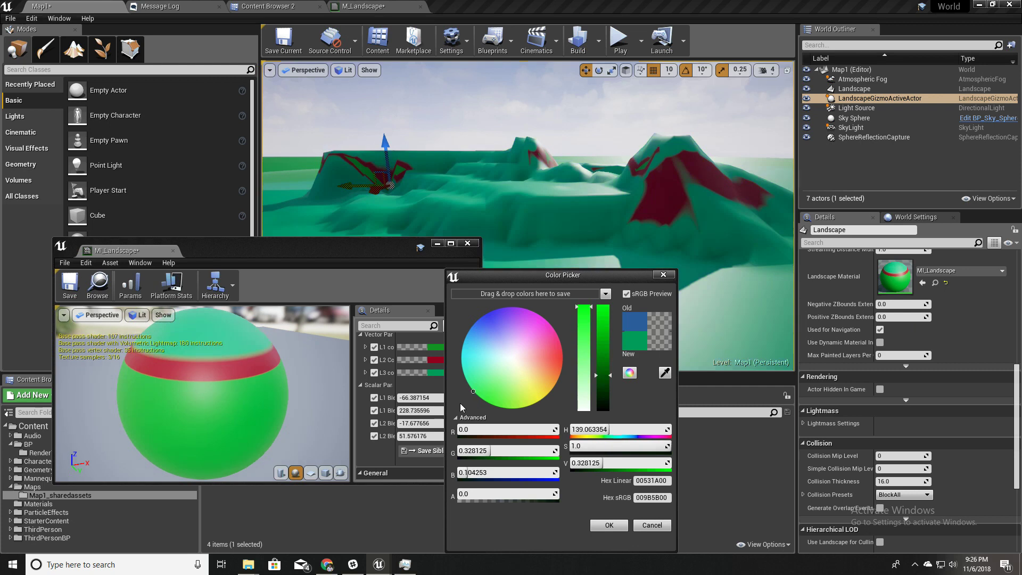
pyautogui.click(607, 354)
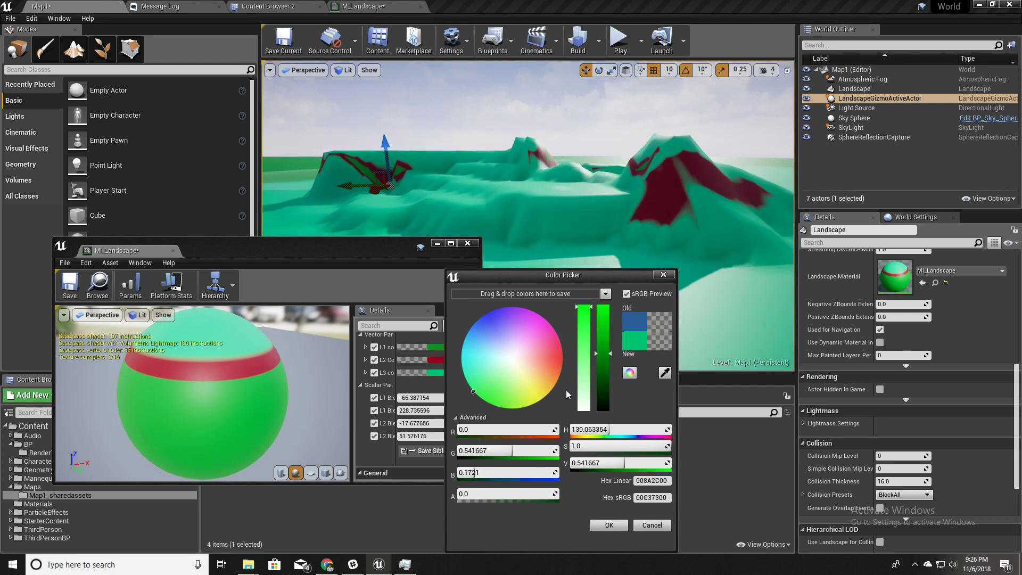
pyautogui.moveTo(607, 365)
pyautogui.mouseDown()
pyautogui.moveTo(602, 380)
pyautogui.moveTo(585, 357)
pyautogui.moveTo(589, 326)
pyautogui.moveTo(586, 354)
pyautogui.moveTo(607, 377)
pyautogui.mouseUp()
pyautogui.click(608, 379)
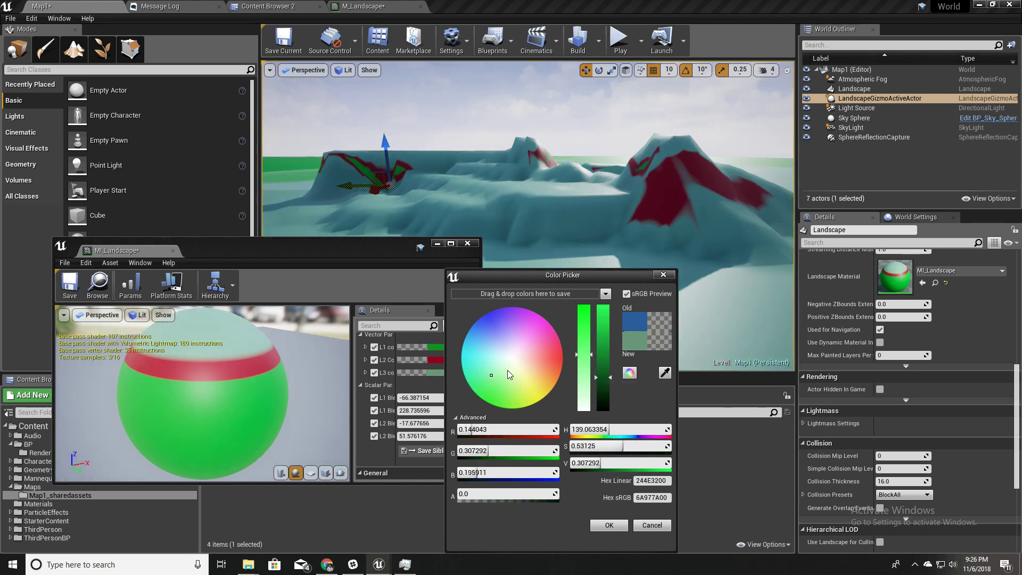
pyautogui.moveTo(509, 374); pyautogui.dragTo(471, 395)
pyautogui.click(605, 367)
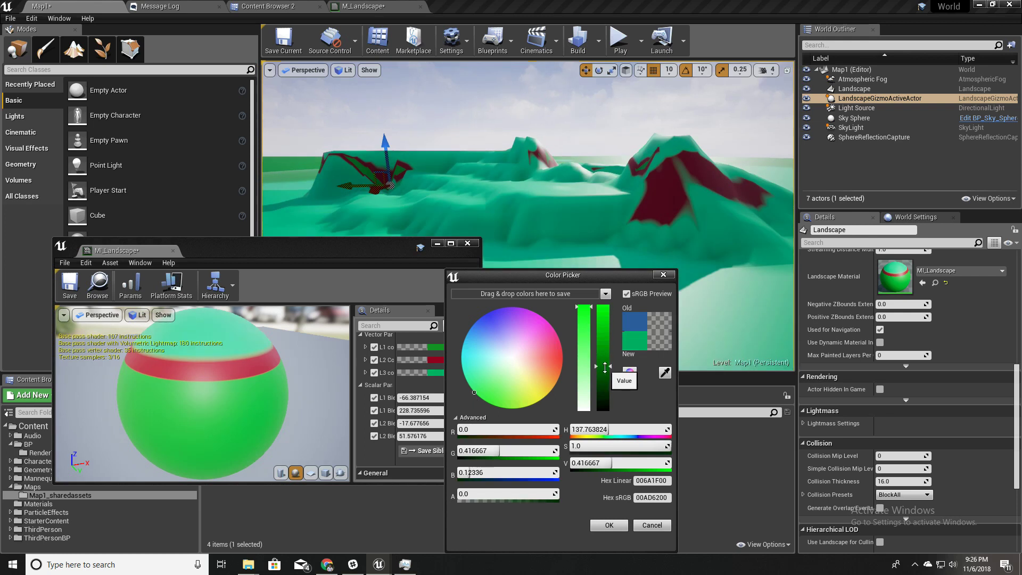
pyautogui.moveTo(606, 368); pyautogui.dragTo(605, 361)
pyautogui.click(590, 318)
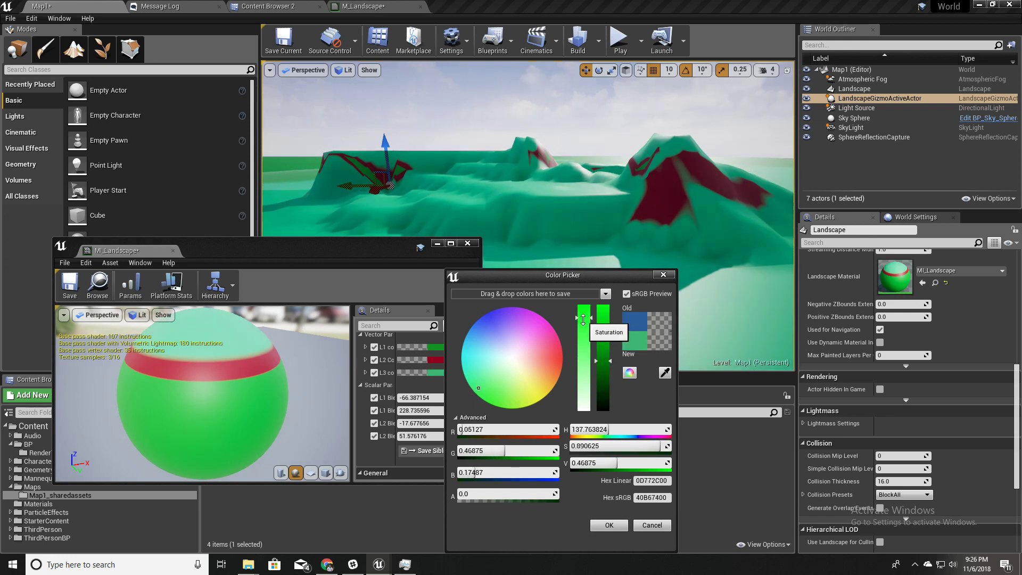
pyautogui.moveTo(609, 361); pyautogui.dragTo(593, 350)
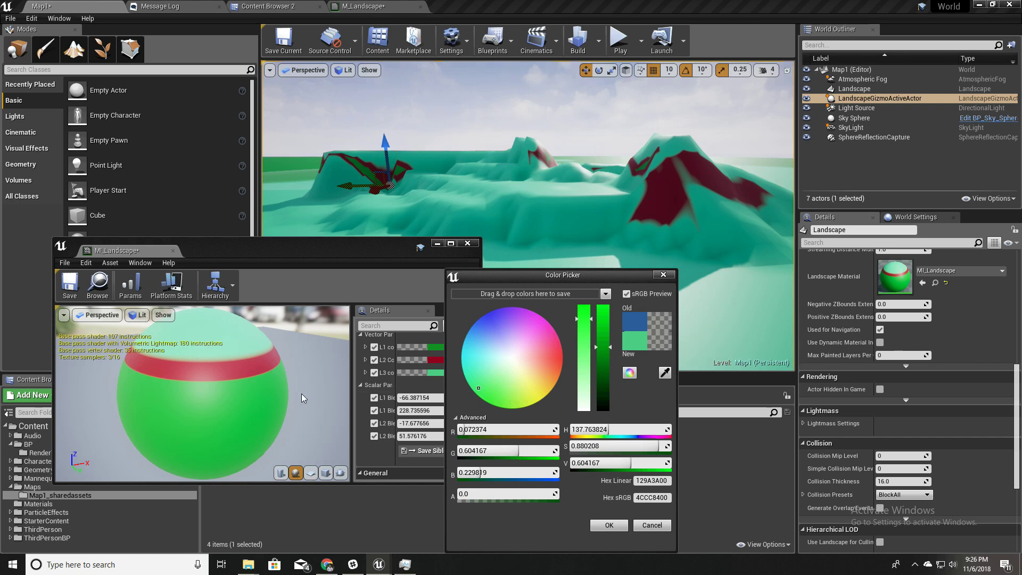
pyautogui.moveTo(482, 388); pyautogui.dragTo(487, 401)
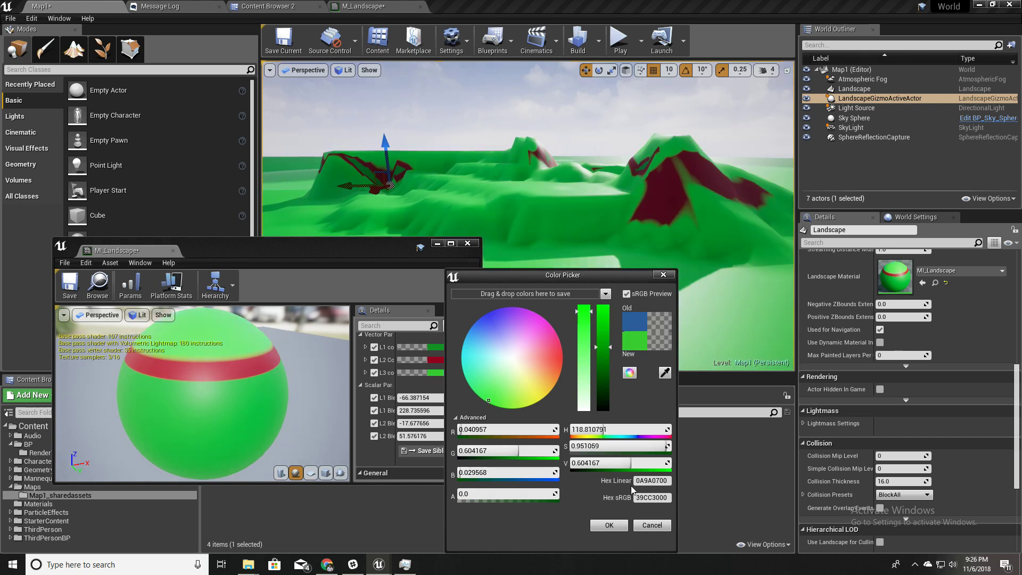
pyautogui.click(615, 528)
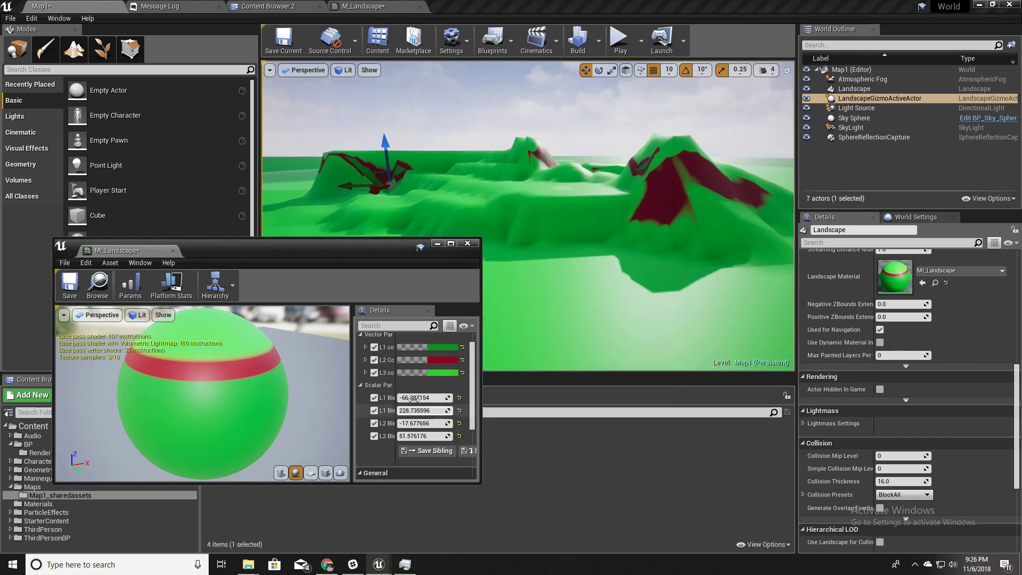
# Step: Change MI_Landscape's L2 Color to a muted brown and check the band on the preview sphere
pyautogui.moveTo(216, 362); pyautogui.dragTo(240, 365)
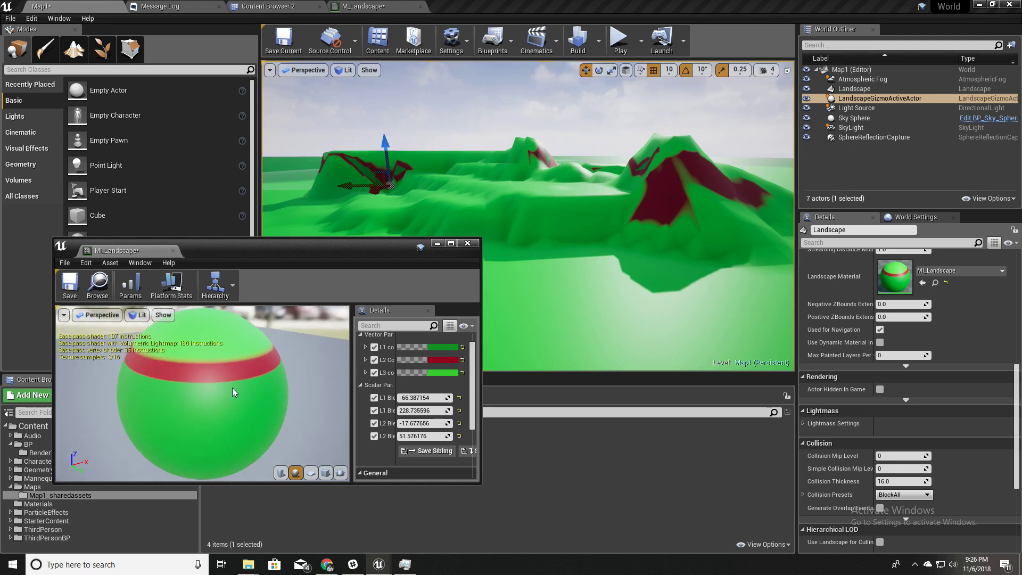
pyautogui.moveTo(222, 412); pyautogui.dragTo(218, 412)
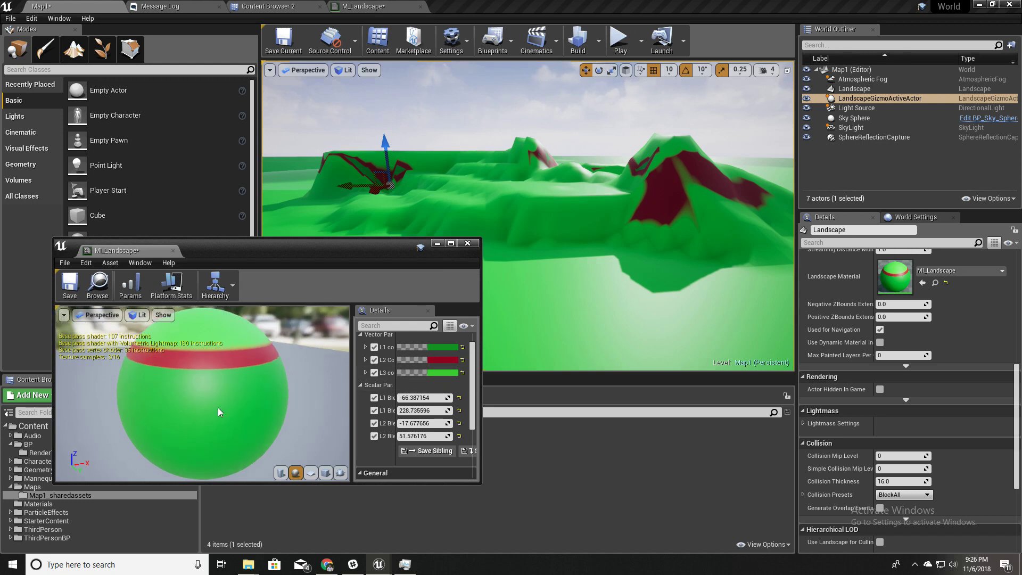
pyautogui.moveTo(206, 357); pyautogui.dragTo(219, 359)
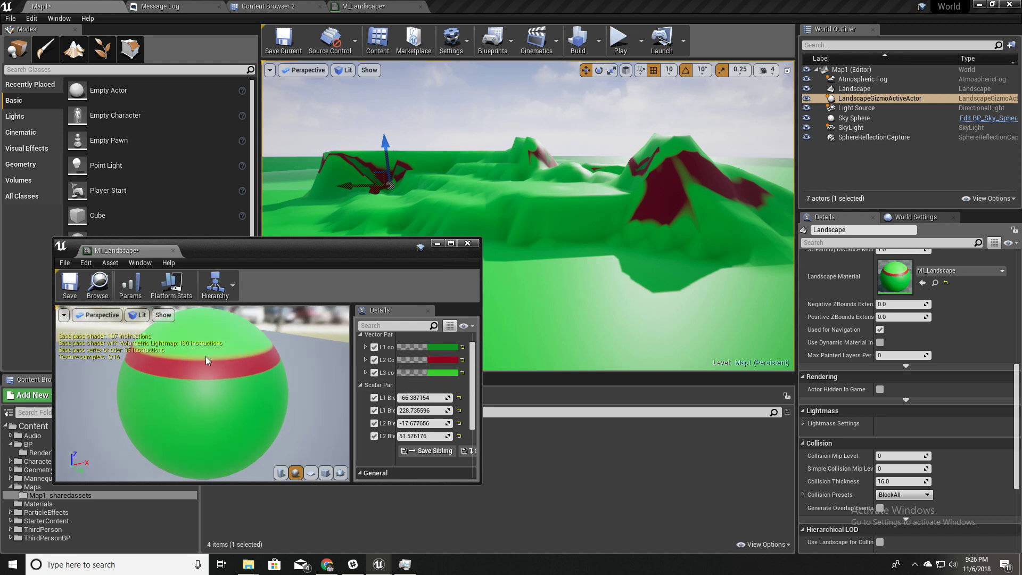
pyautogui.click(433, 360)
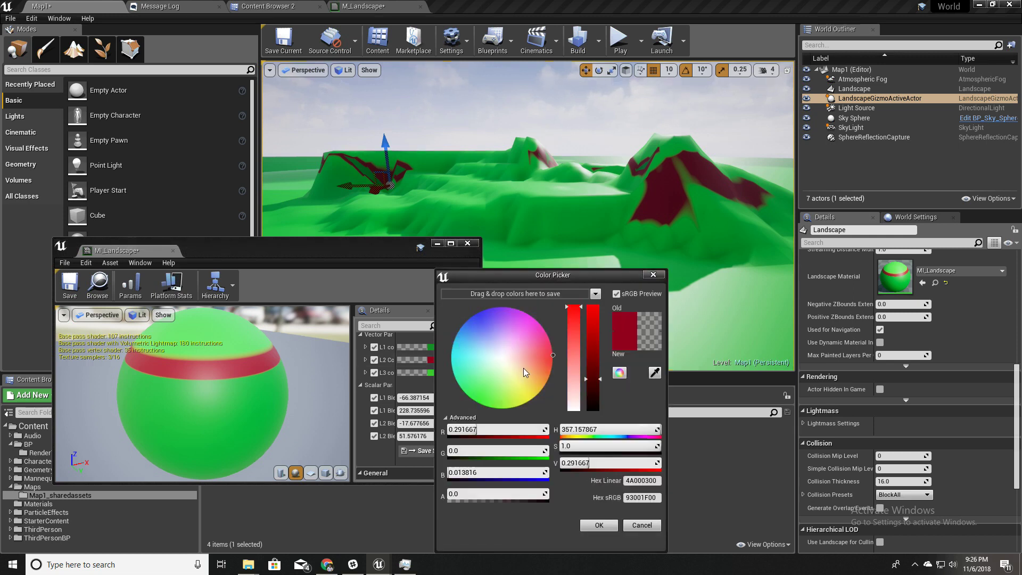
pyautogui.click(548, 382)
pyautogui.click(537, 372)
pyautogui.click(599, 525)
pyautogui.moveTo(184, 381); pyautogui.dragTo(204, 382)
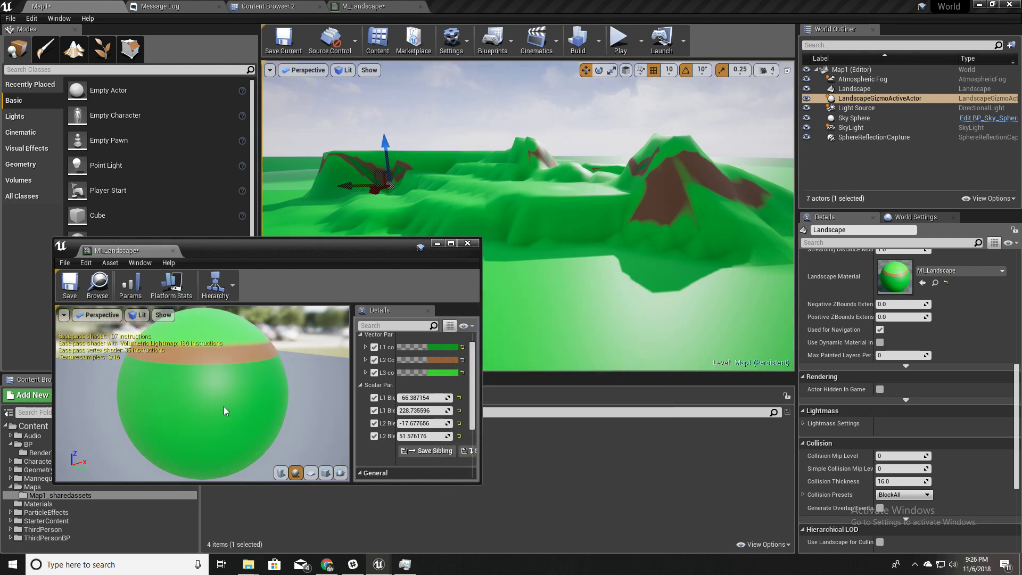
pyautogui.click(436, 373)
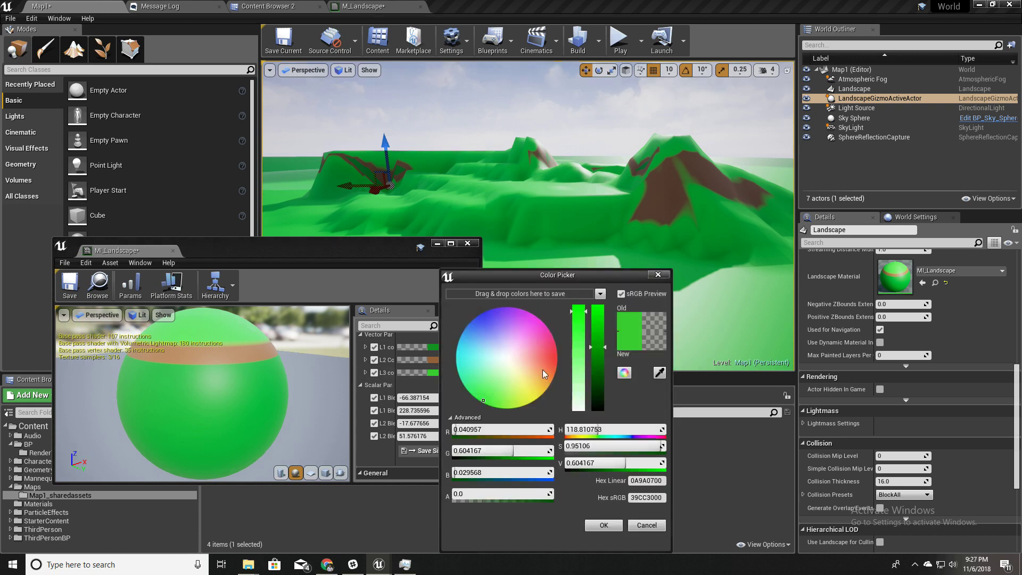
pyautogui.moveTo(600, 389); pyautogui.dragTo(599, 410)
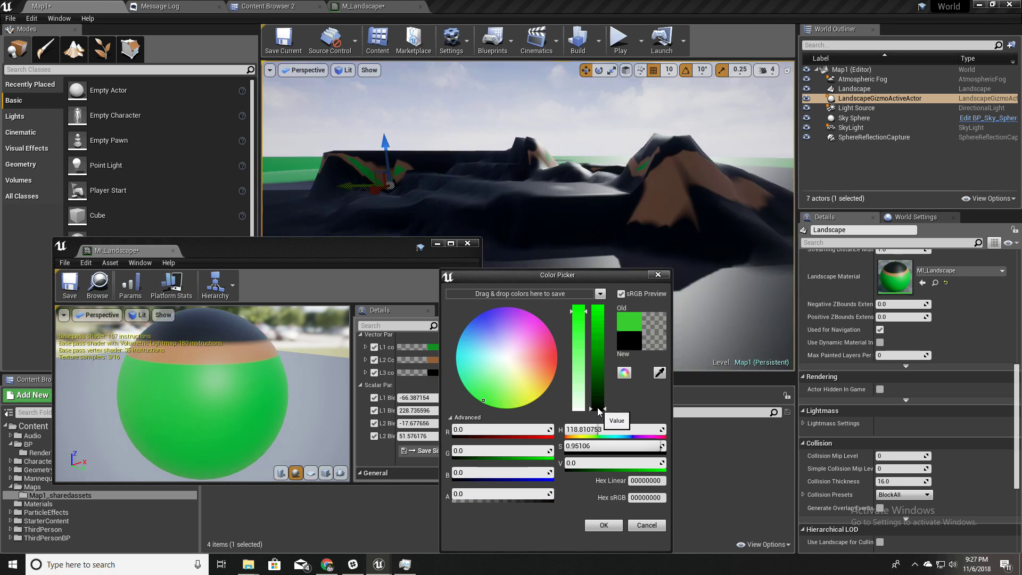
pyautogui.click(643, 525)
pyautogui.click(451, 373)
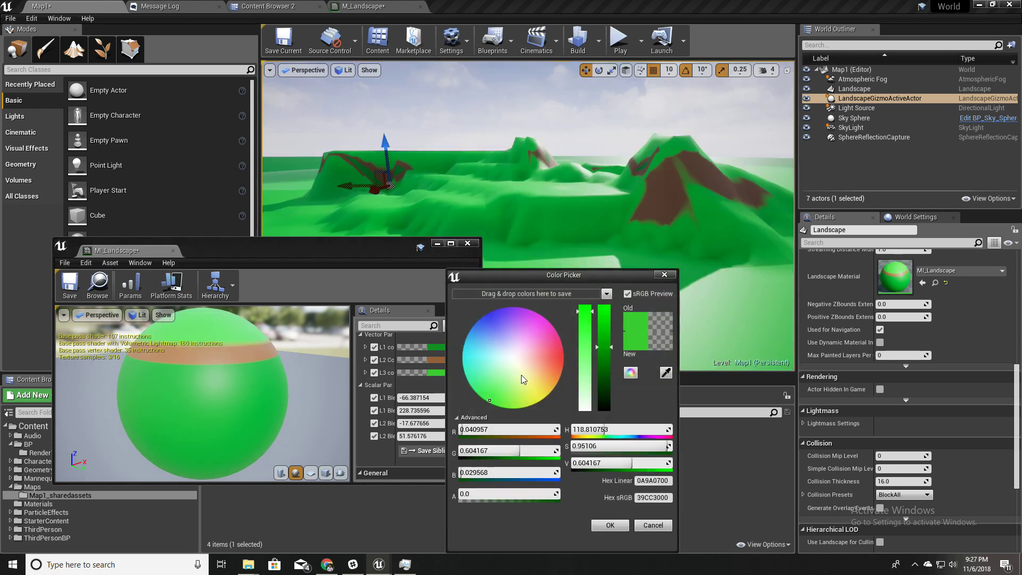
pyautogui.moveTo(522, 374); pyautogui.dragTo(563, 370)
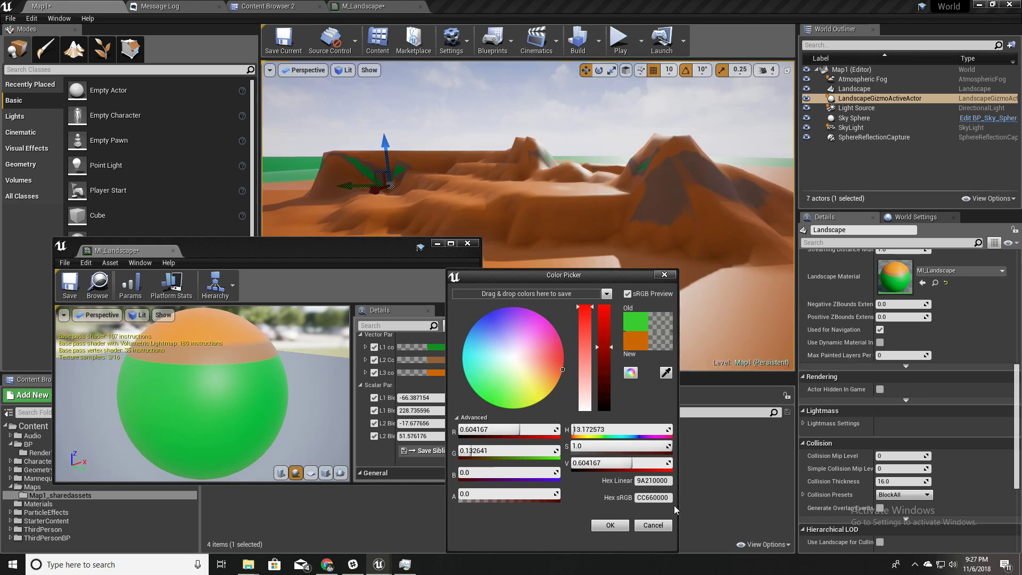
pyautogui.click(653, 525)
# Step: Change MI_Landscape's L1 color to very dark brown, hex sRGB 31230000
pyautogui.click(438, 349)
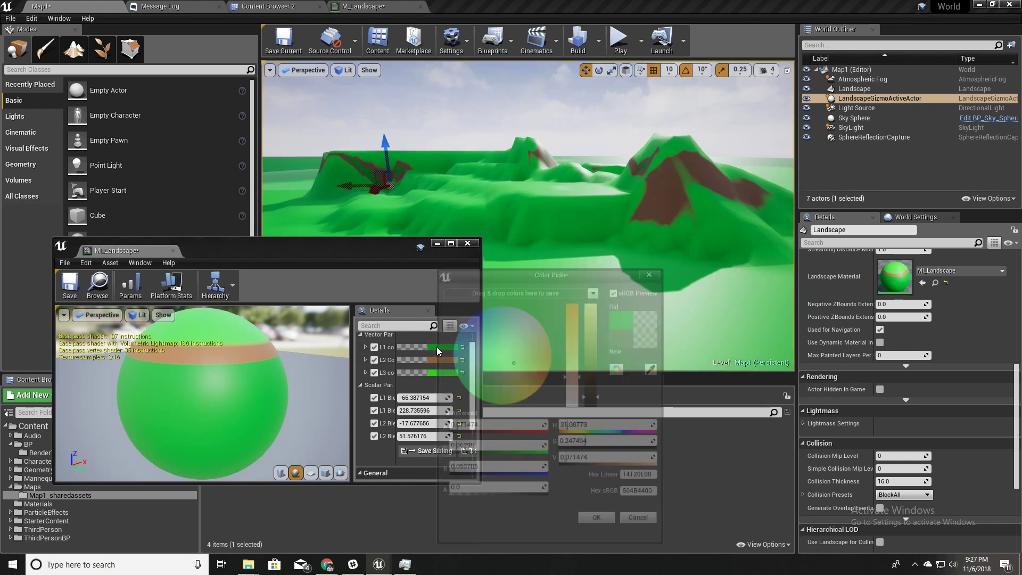
pyautogui.moveTo(597, 389); pyautogui.dragTo(595, 413)
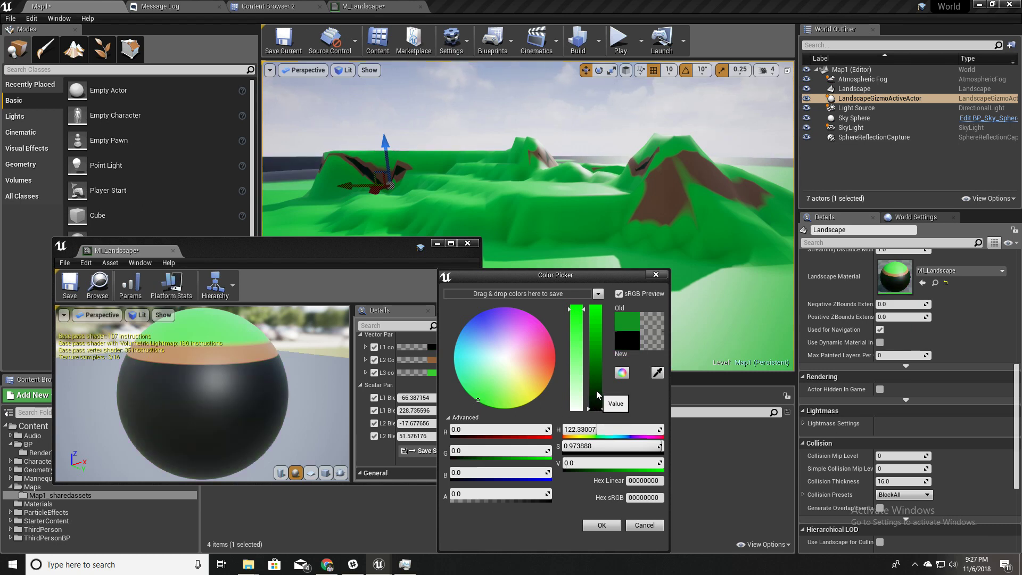
pyautogui.click(547, 385)
pyautogui.moveTo(596, 405)
pyautogui.mouseDown()
pyautogui.moveTo(596, 393)
pyautogui.moveTo(599, 407)
pyautogui.mouseUp()
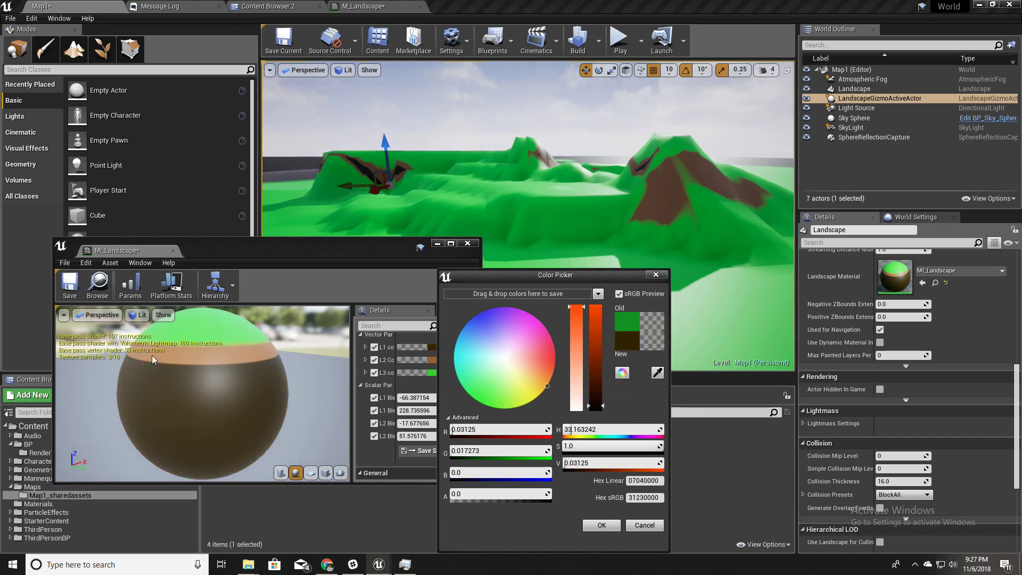